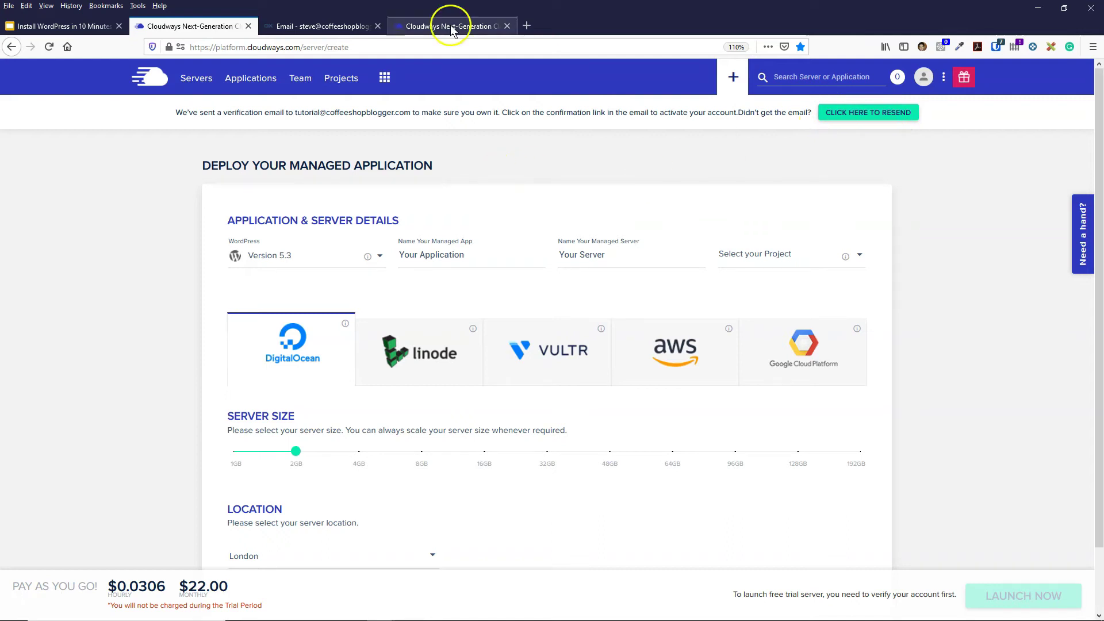
- Dismiss the welcome dialog and go to the account's Credit Card billing page
left_click(684, 452)
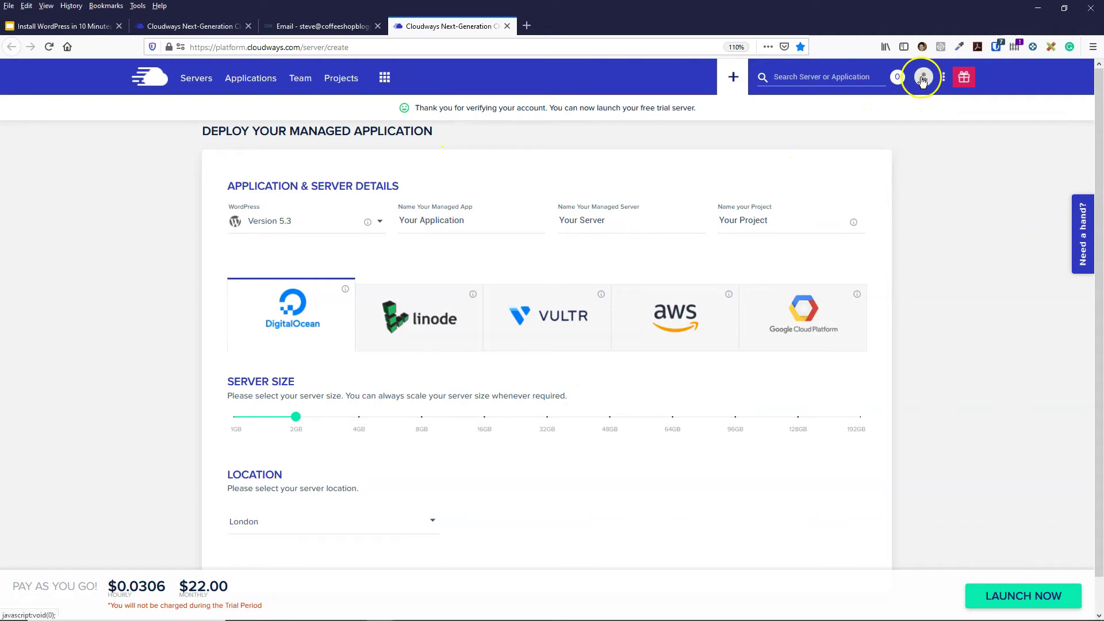
left_click(926, 81)
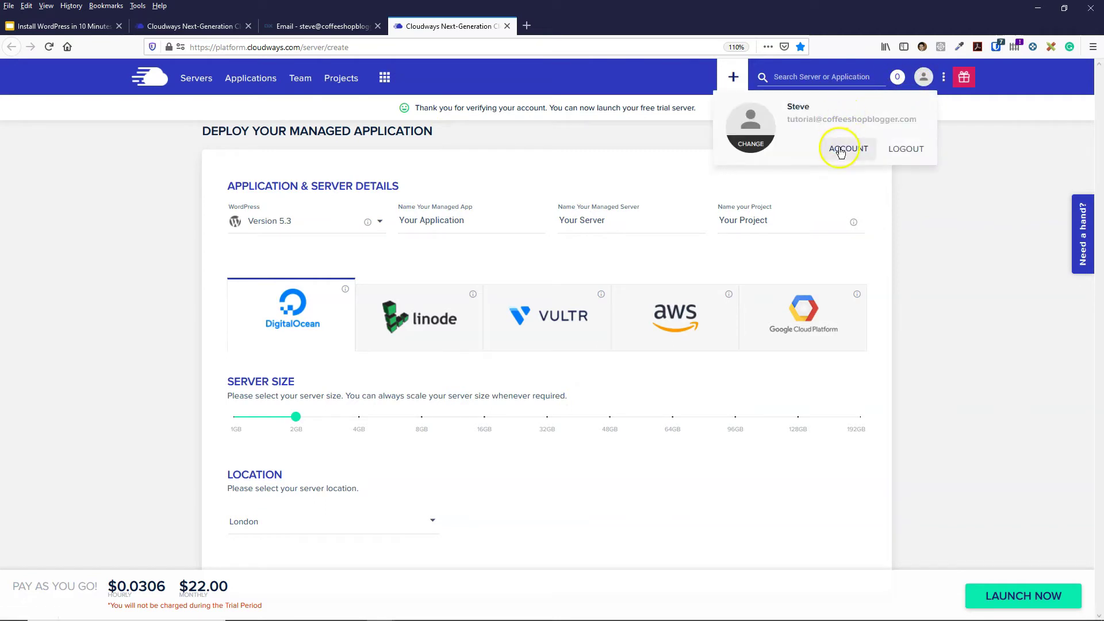
left_click(849, 148)
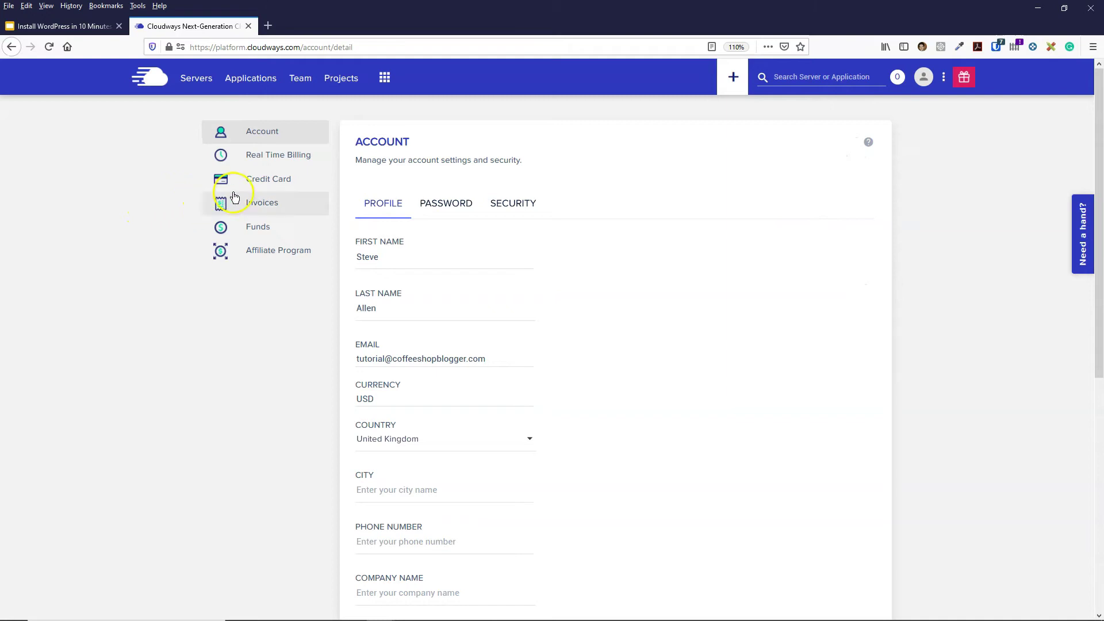
left_click(263, 184)
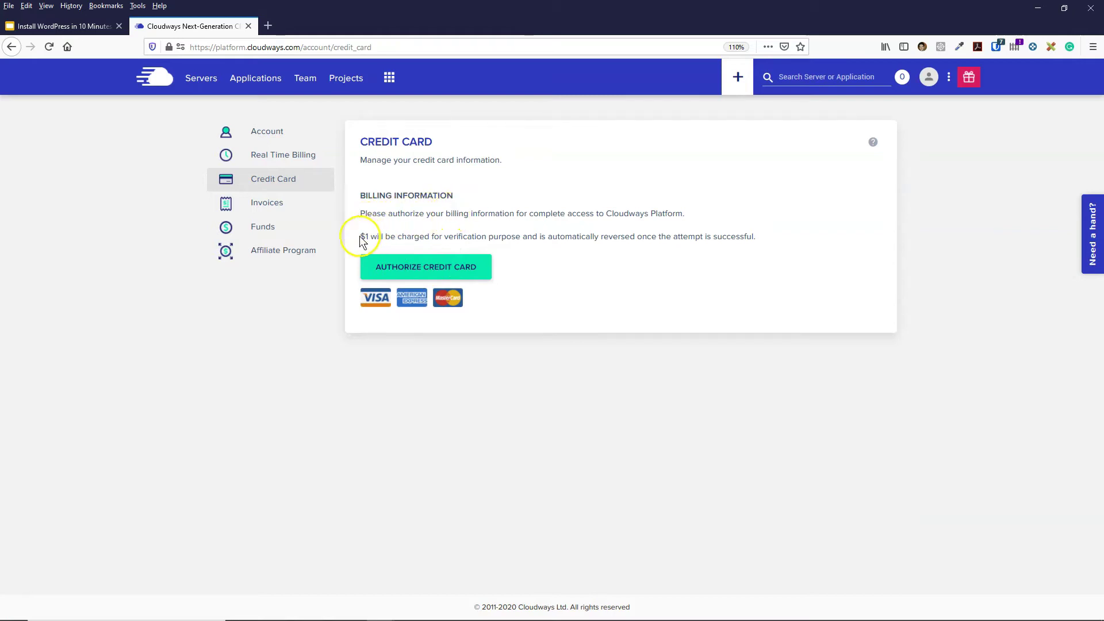
- Highlight the wording explaining the reversible $1 verification charge
left_click_drag(442, 237, 520, 237)
left_click(569, 238)
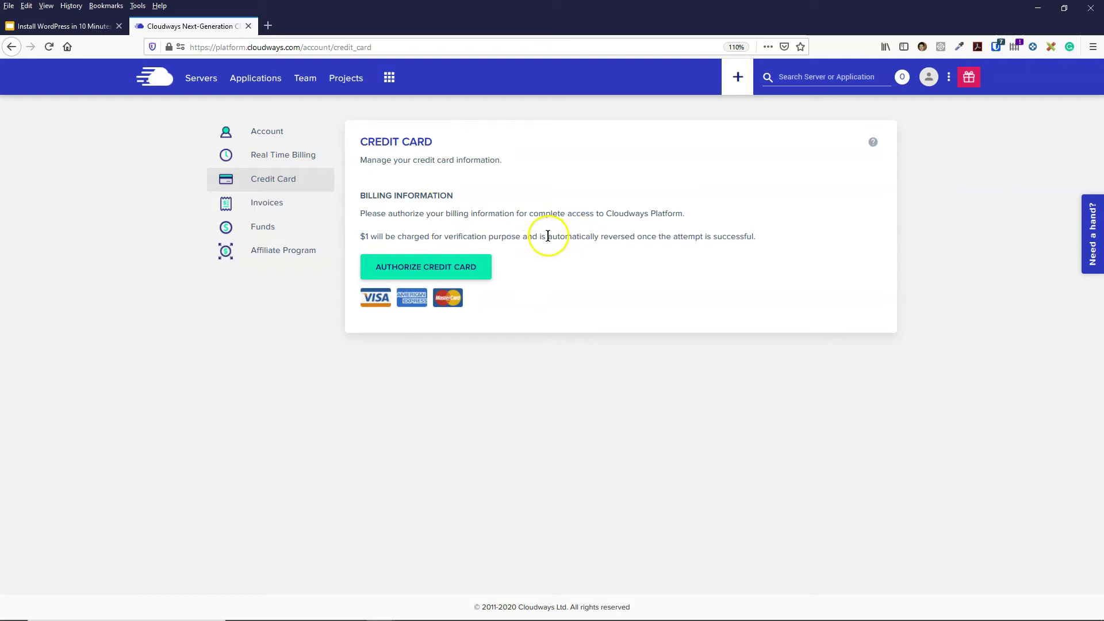
left_click_drag(601, 238, 700, 242)
left_click(700, 242)
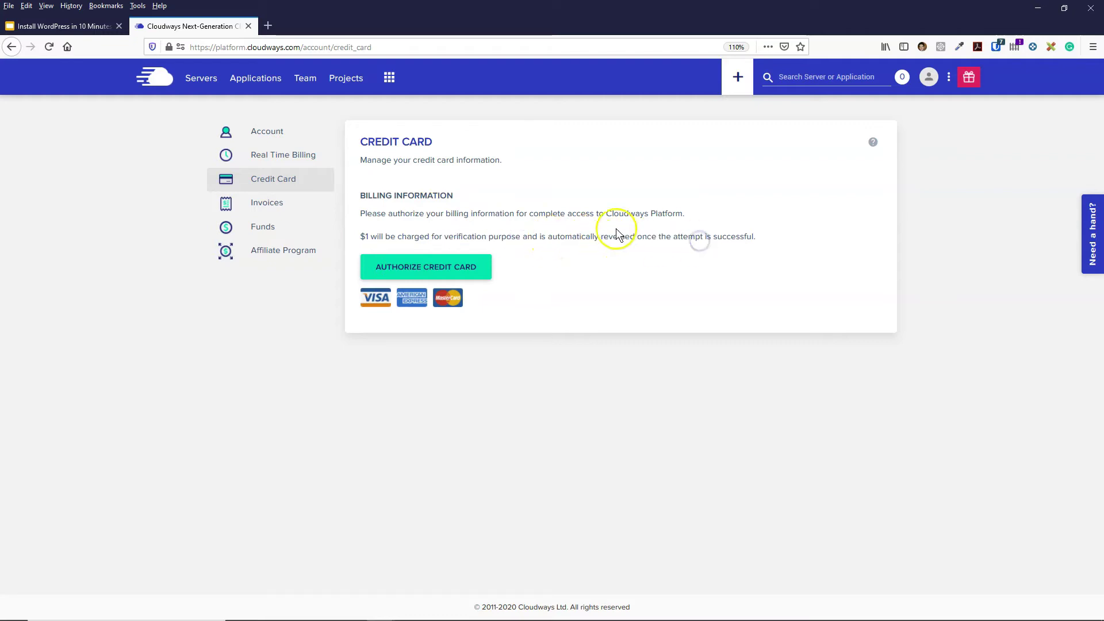
- Authorize the credit card, then start deploying a new managed application from Servers
left_click(428, 271)
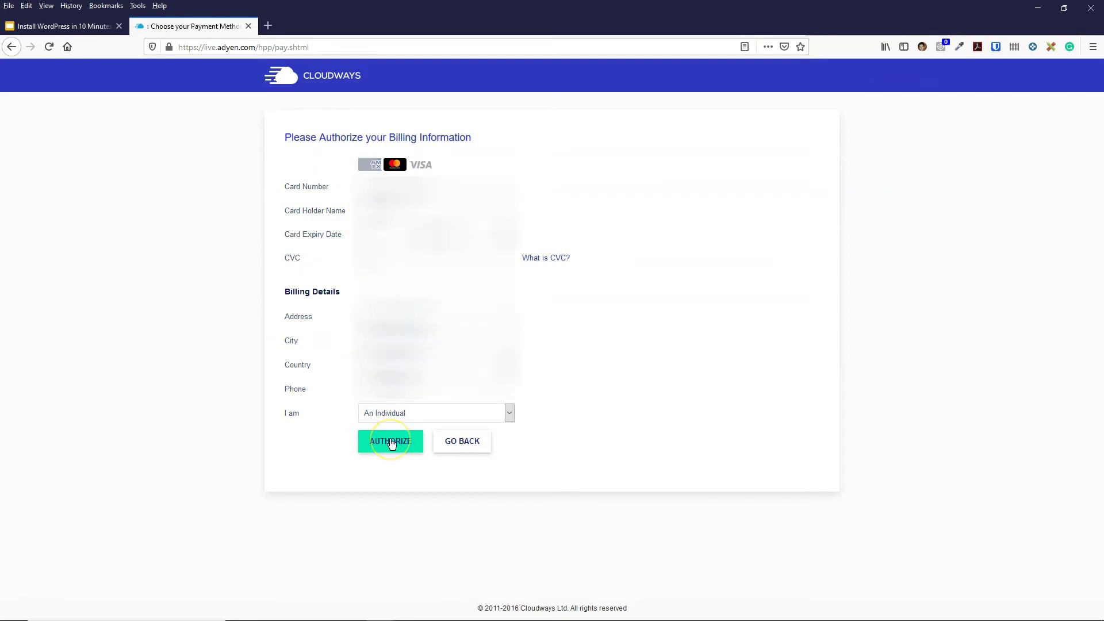
left_click(391, 443)
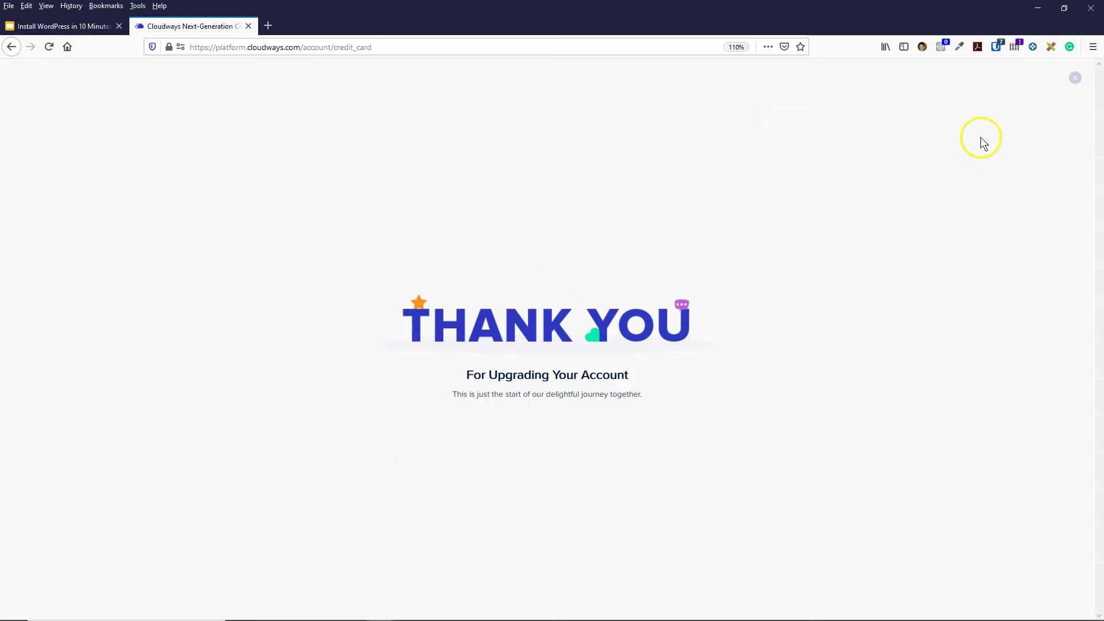
left_click(1074, 80)
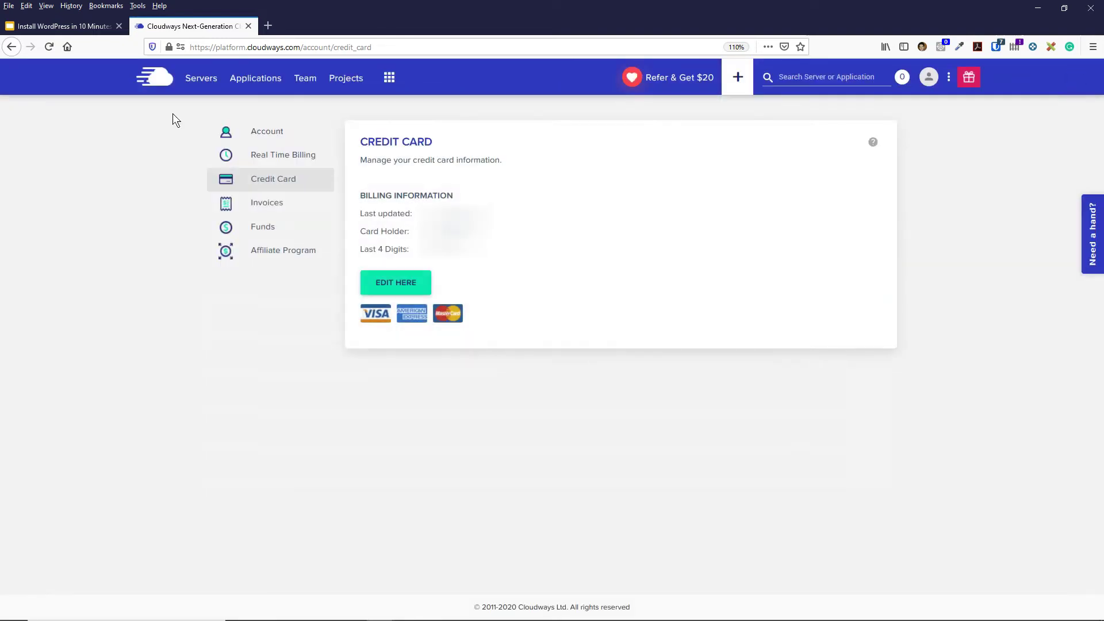
left_click(201, 81)
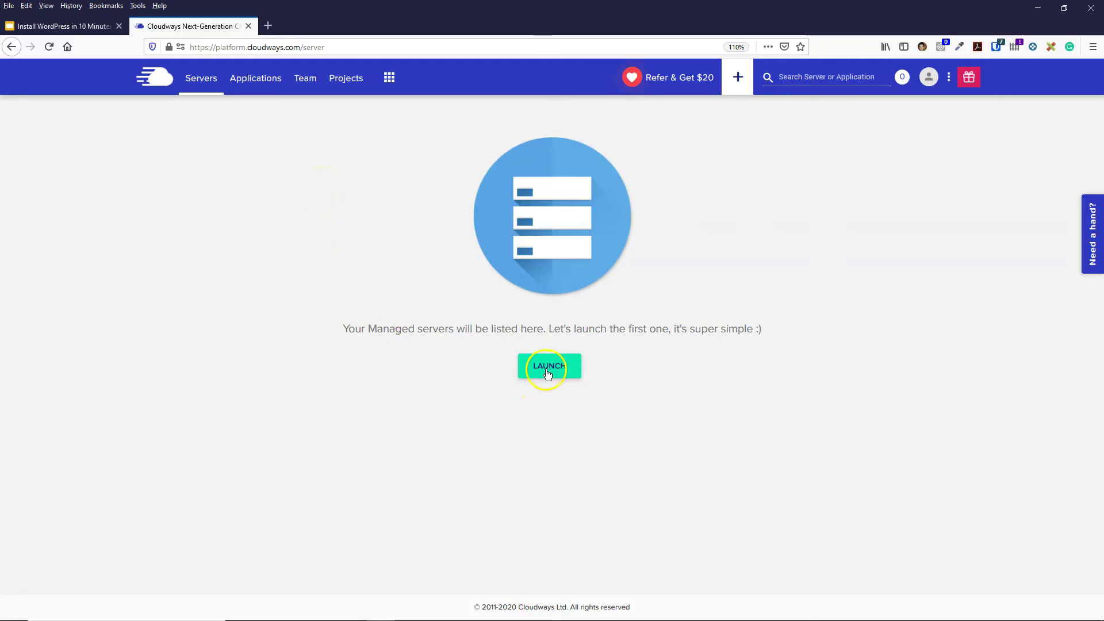
left_click(547, 374)
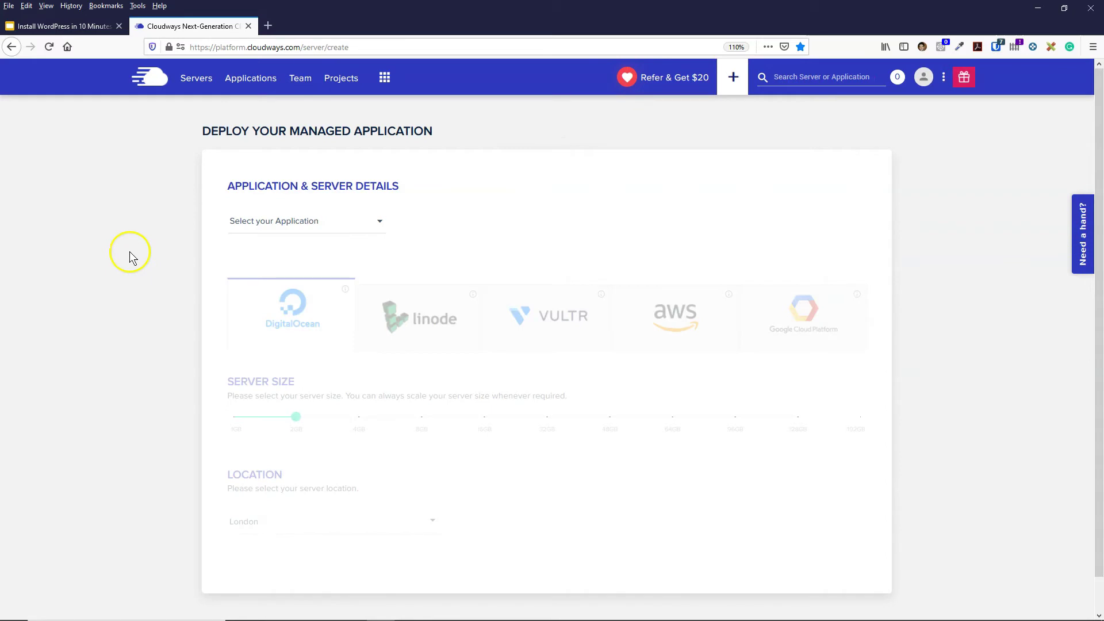
- Choose Clean (No Cloudways Optimization) WordPress 5.3 and name the app 'Testing WordPress'
left_click(312, 221)
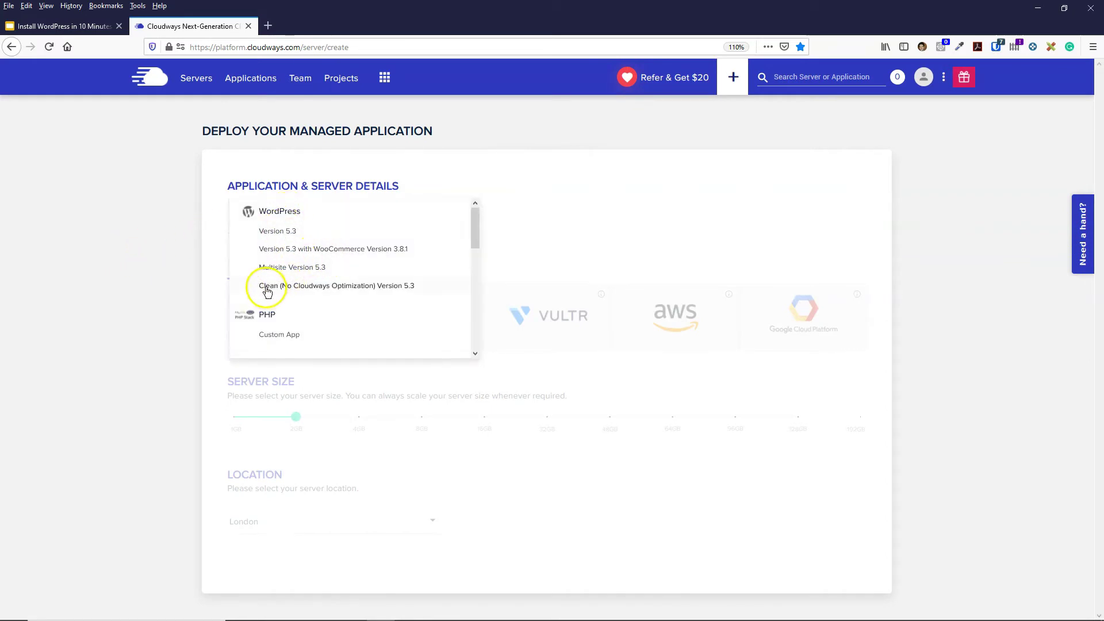
left_click(380, 288)
left_click(434, 228)
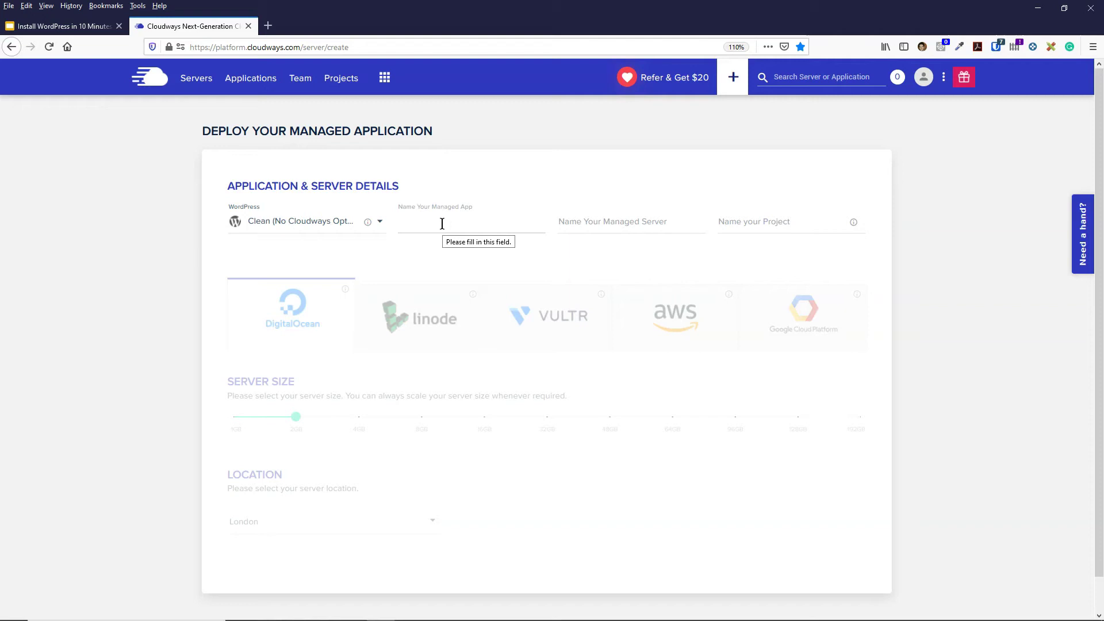
type("Testing WordPress")
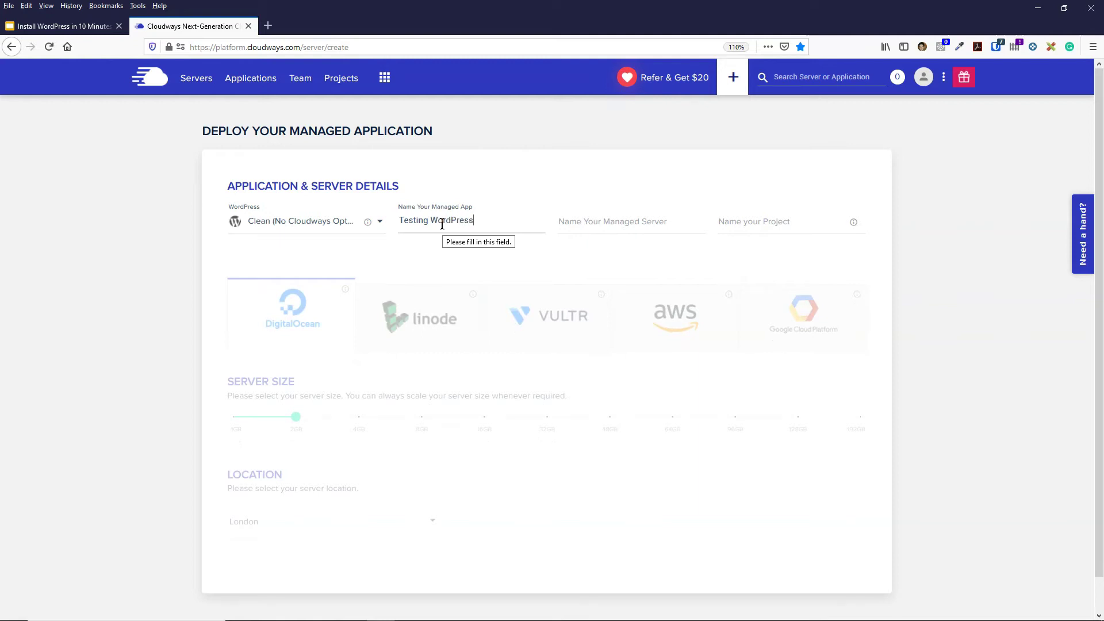
- Name the server 'Test Server' and the project 'Test Account'
left_click(619, 225)
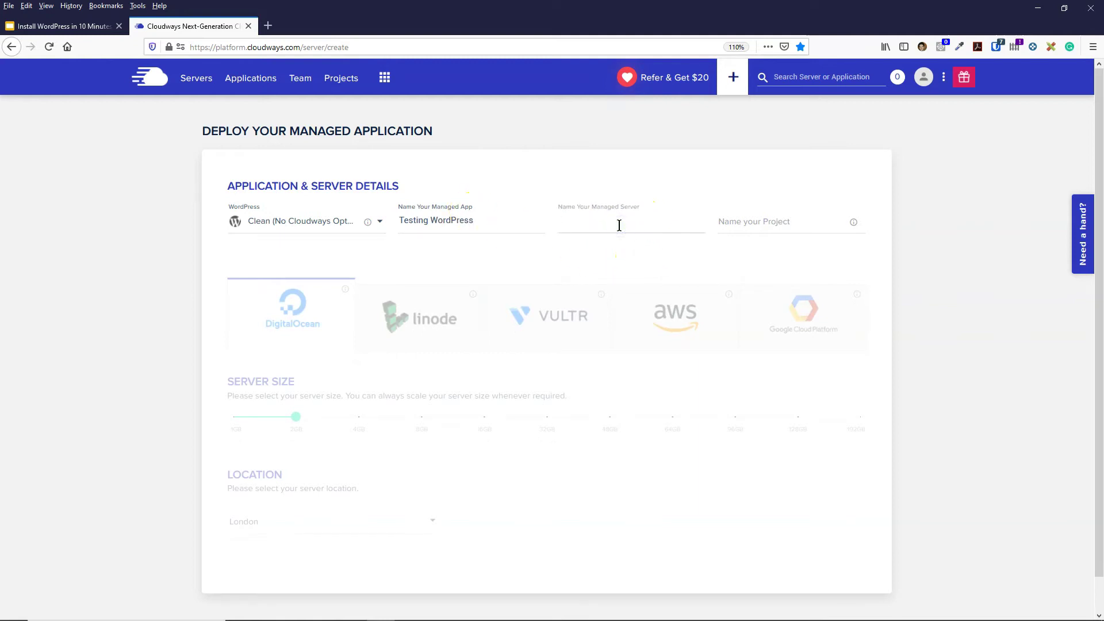
type("Test Server")
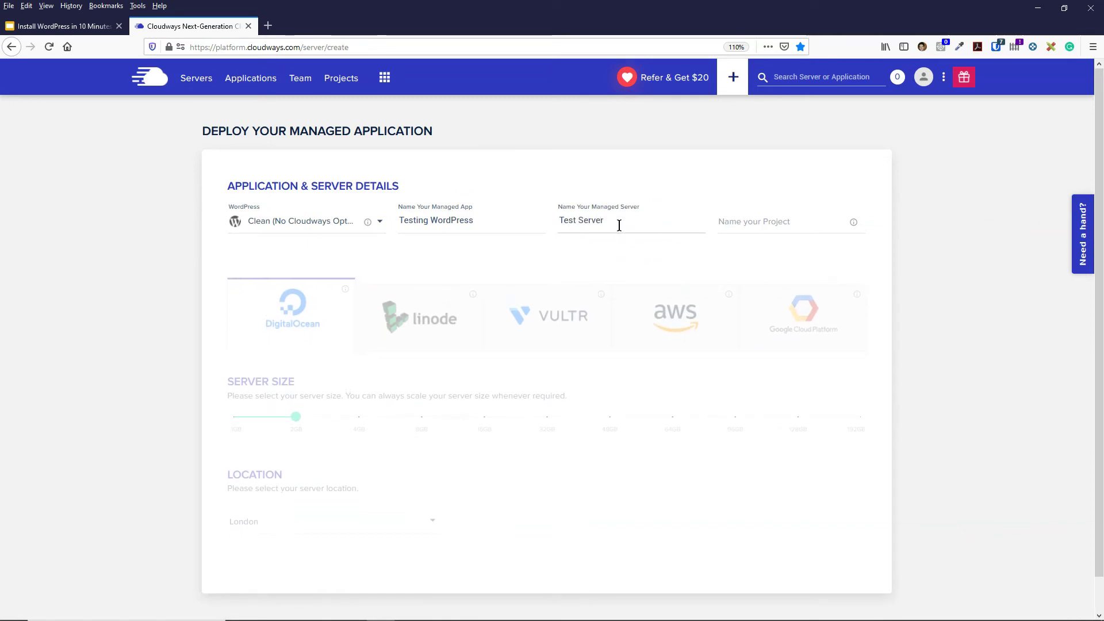
left_click(790, 222)
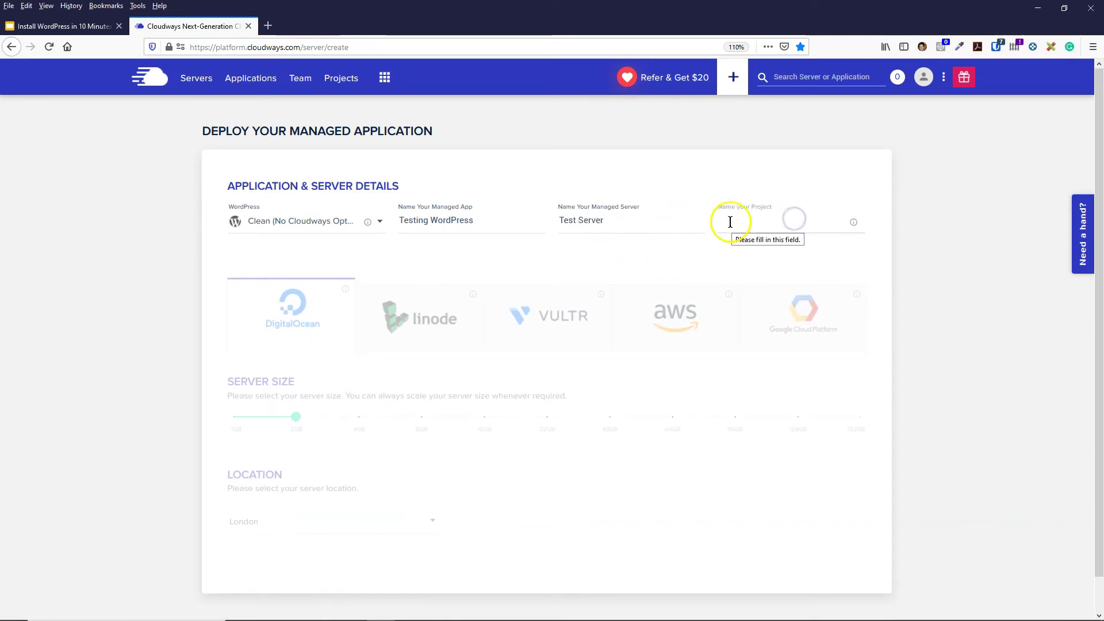
type("T")
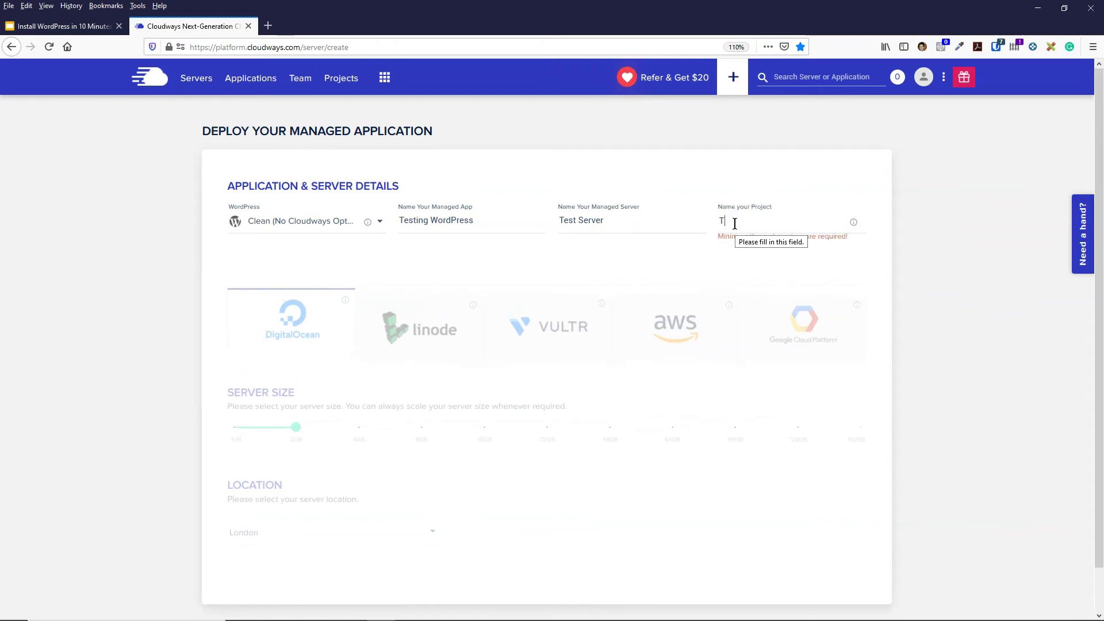
type("est Account")
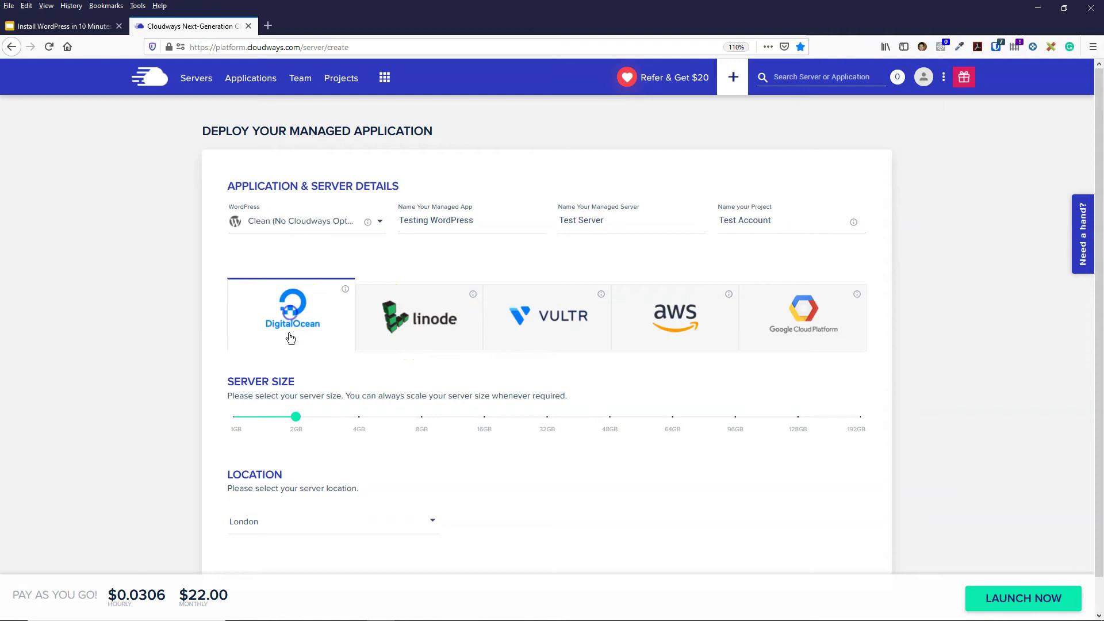
- Reduce the DigitalOcean server size to 1GB at $10.00 a month
scroll(291, 339, "down", 1)
mouse_move(296, 387)
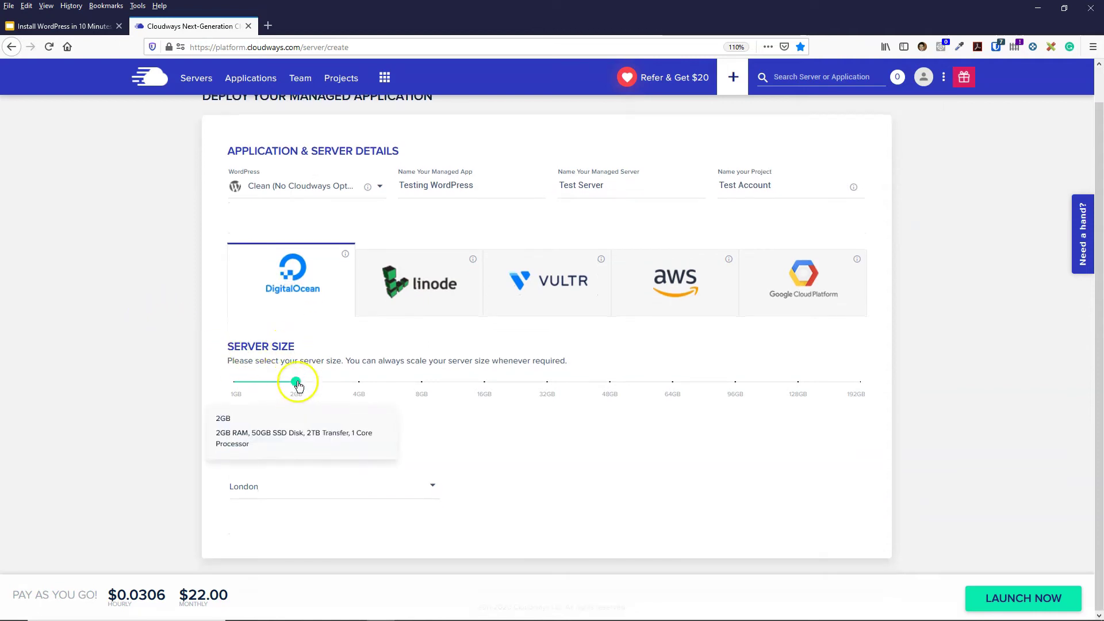
left_click_drag(297, 387, 195, 385)
mouse_move(236, 385)
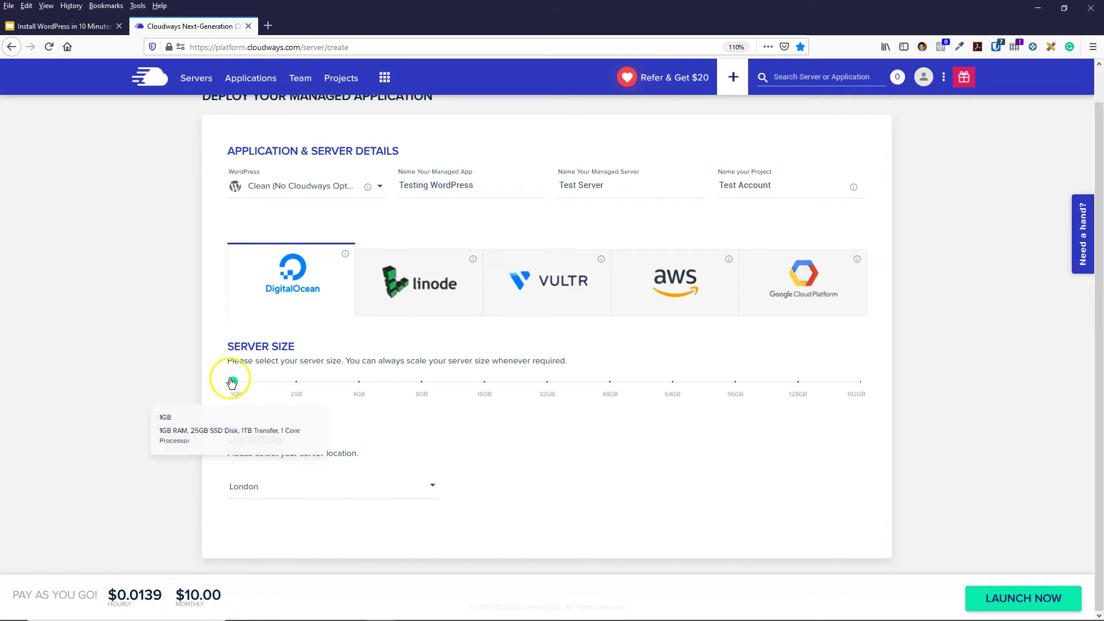
- Set the server location to London
left_click(271, 489)
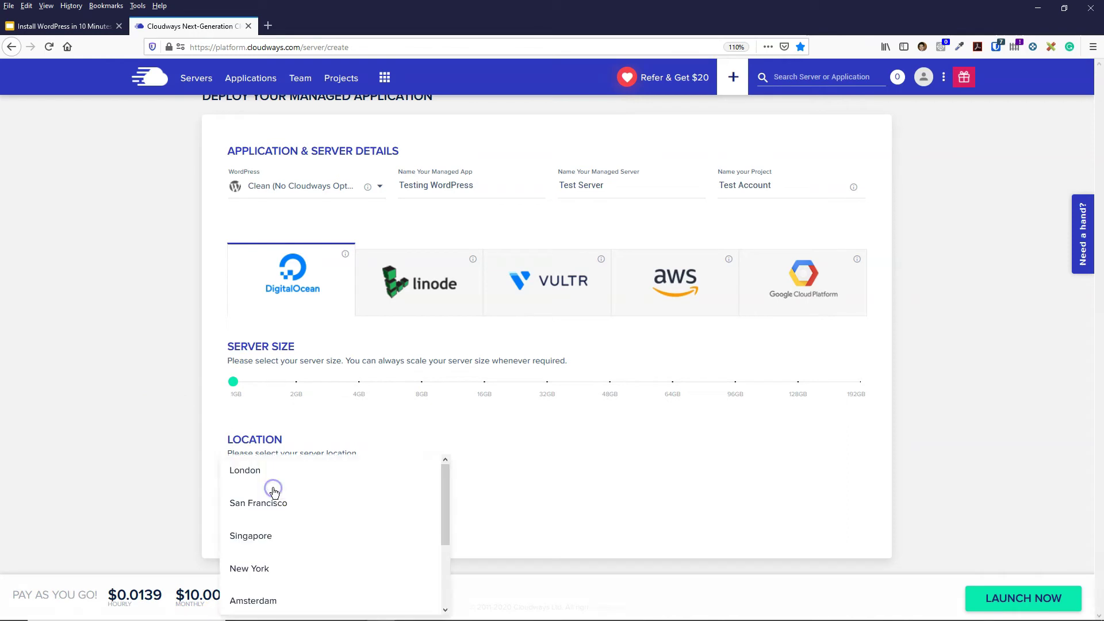
scroll(325, 474, "down", 2)
scroll(268, 527, "up", 1)
scroll(268, 528, "down", 2)
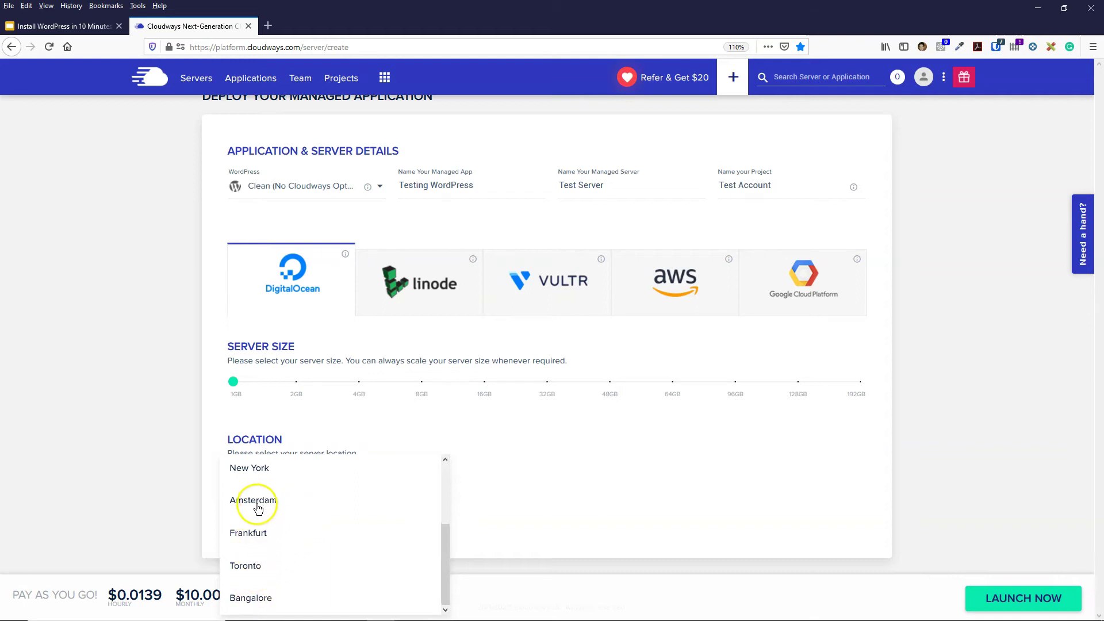
scroll(285, 531, "up", 3)
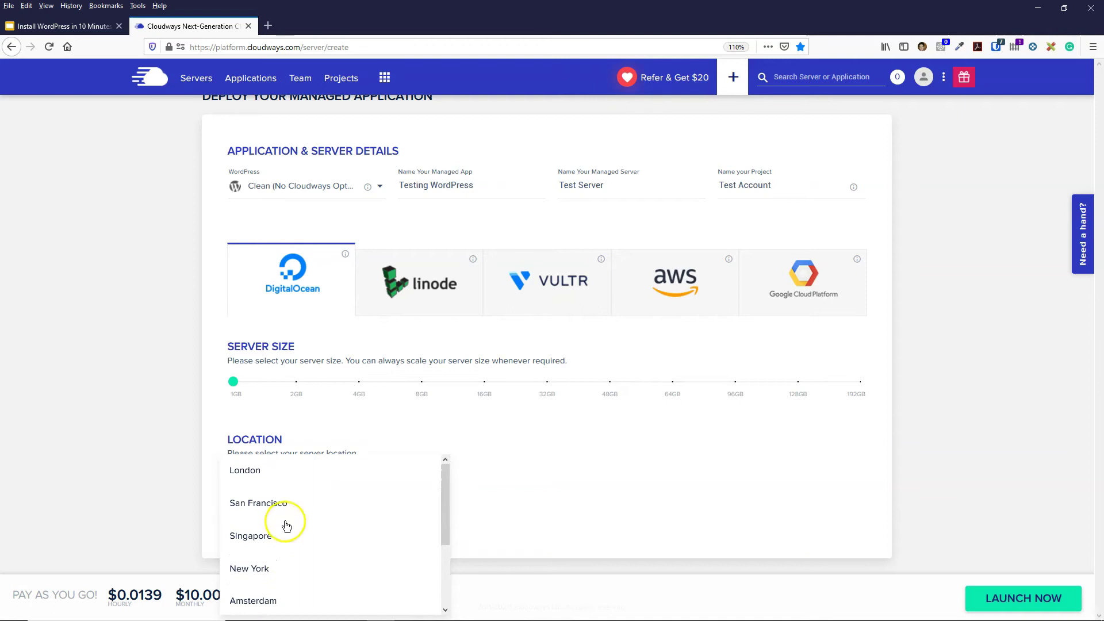
left_click(246, 471)
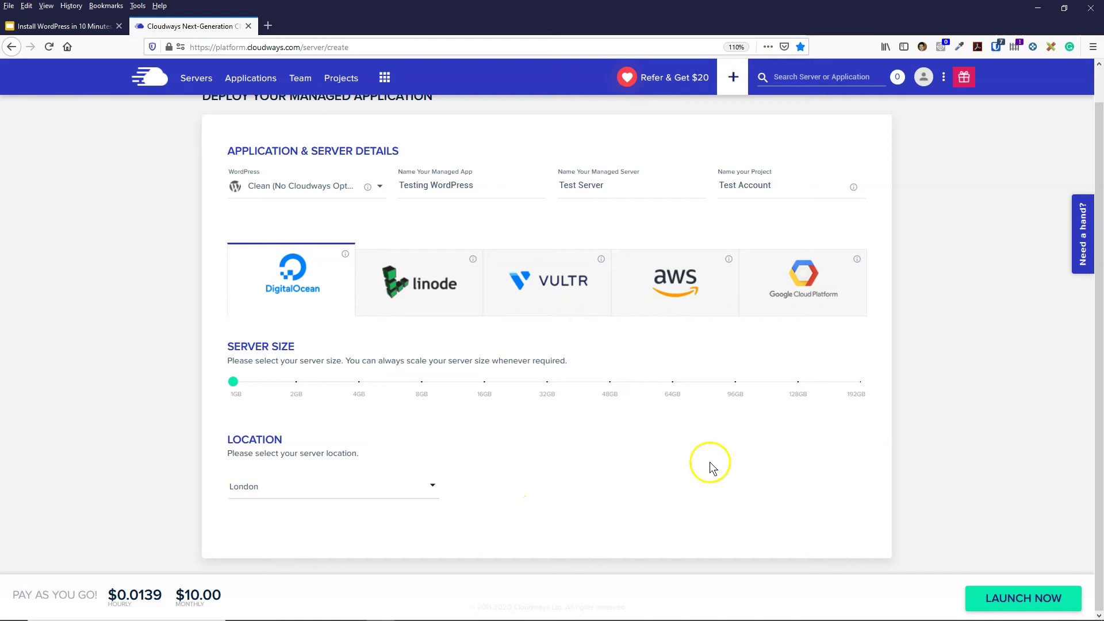
- Launch the 1GB London Test Server with clean WordPress
left_click(1006, 601)
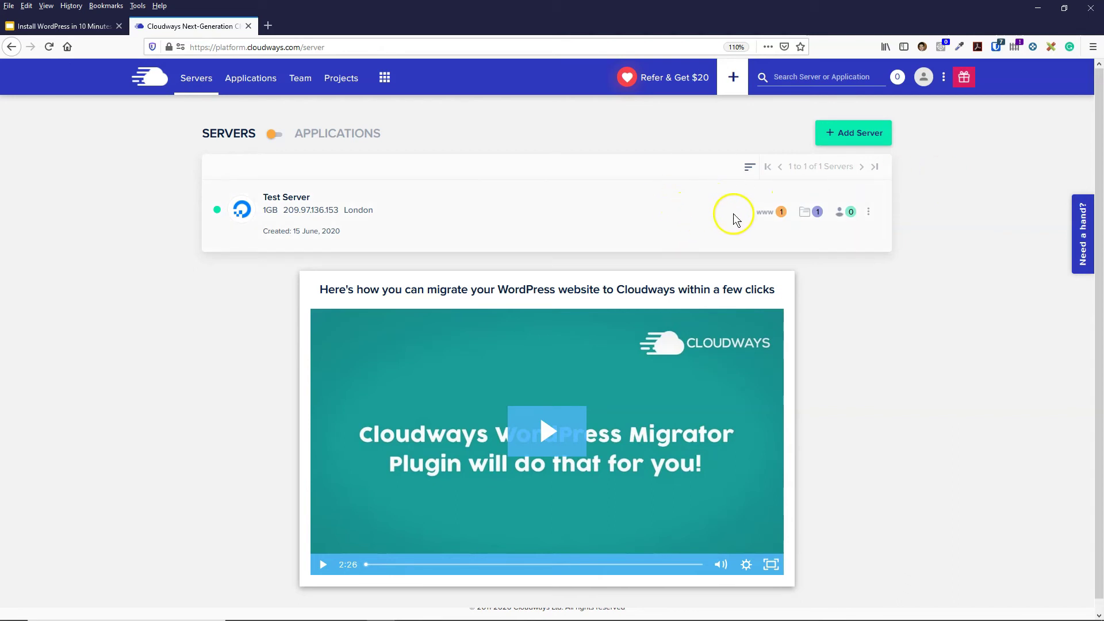
- Open the Testing WordPress application's Access Details on Test Server
left_click(767, 214)
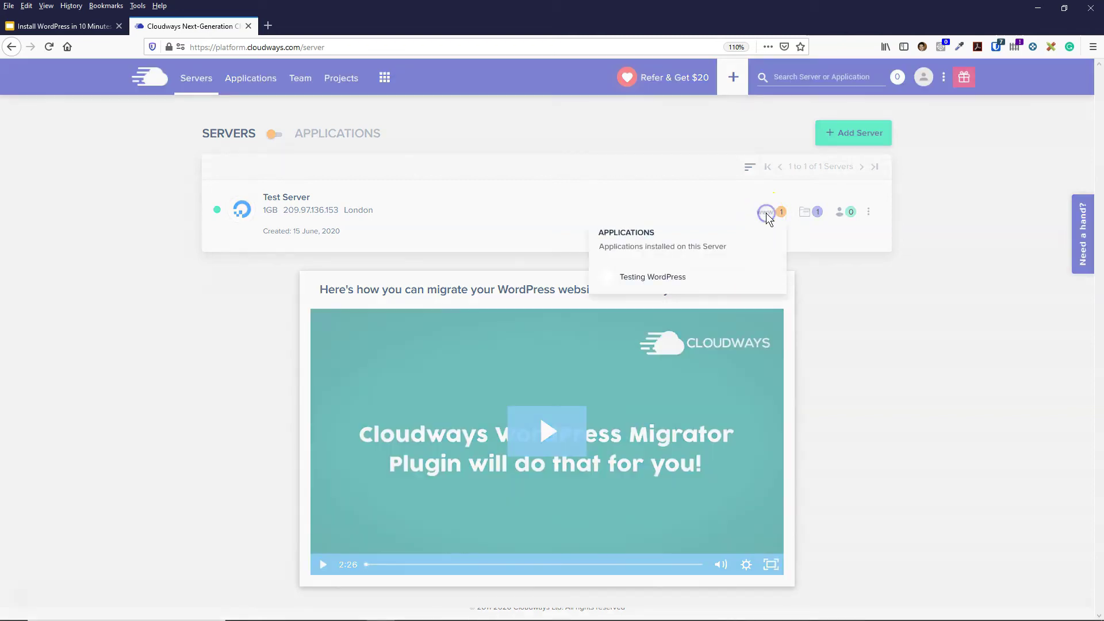
left_click(661, 278)
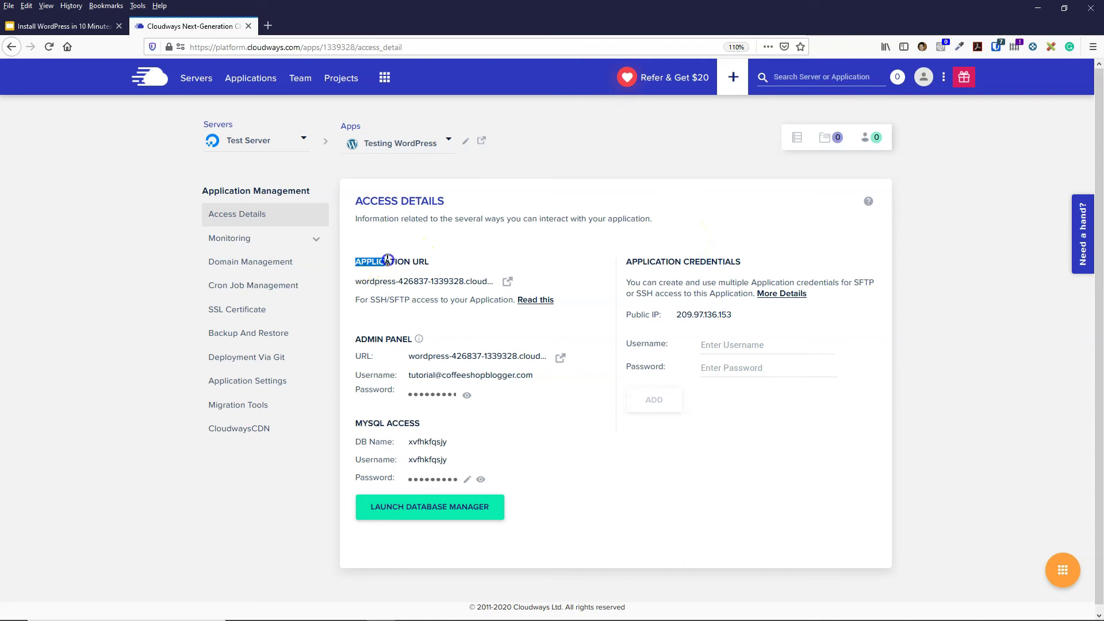
left_click(418, 259)
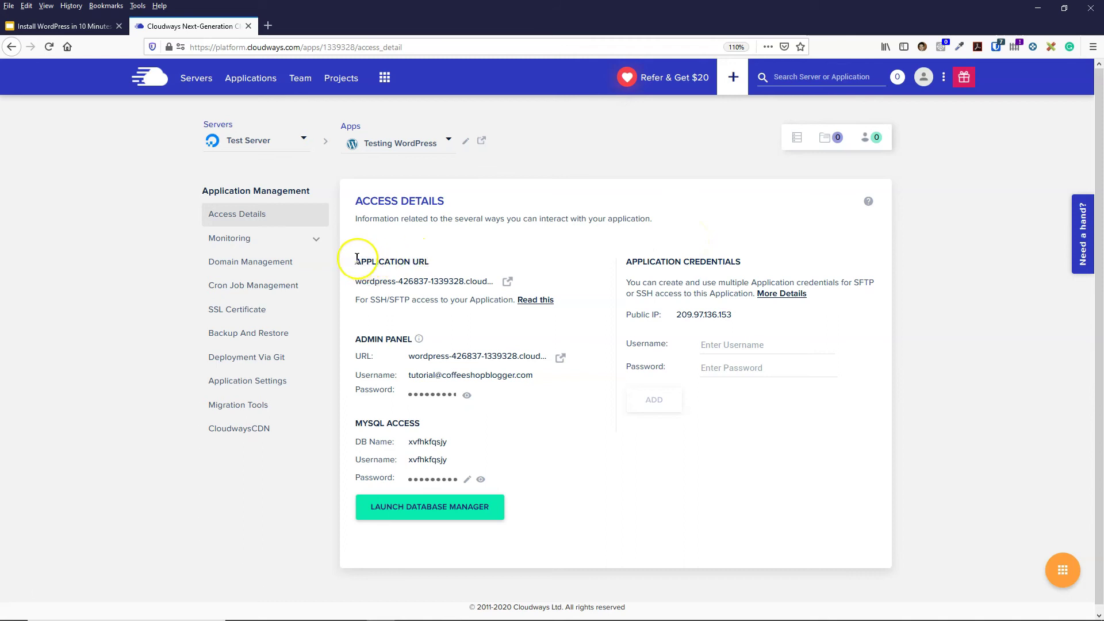
- Highlight the Application heading and the application URL to review them
left_click_drag(360, 259, 399, 261)
left_click(424, 261)
left_click(410, 261)
left_click(356, 280)
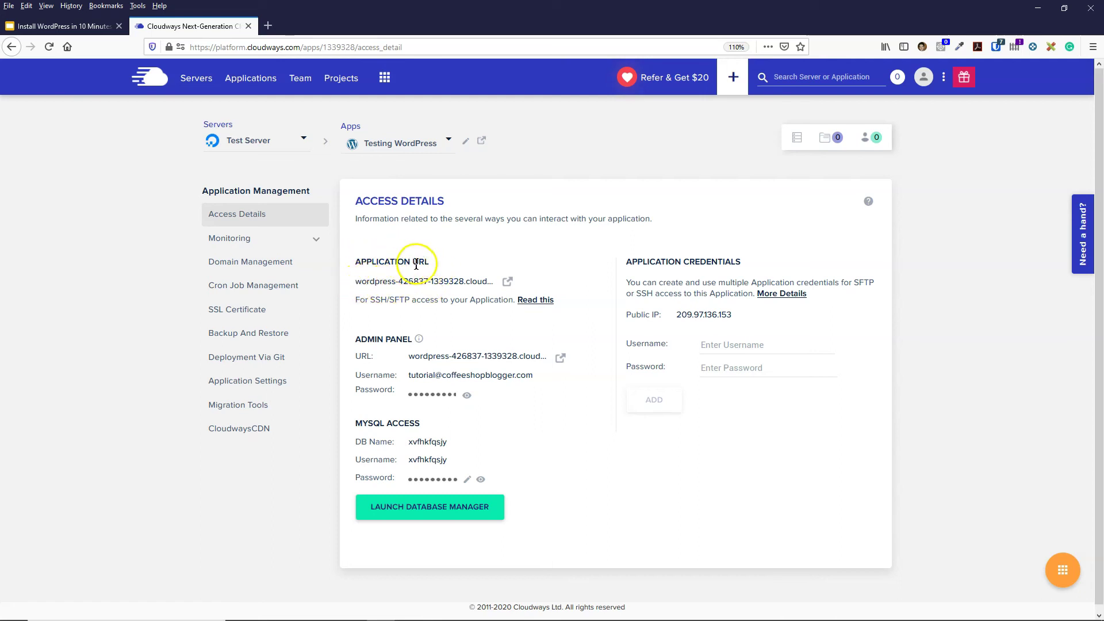
left_click_drag(356, 282, 405, 283)
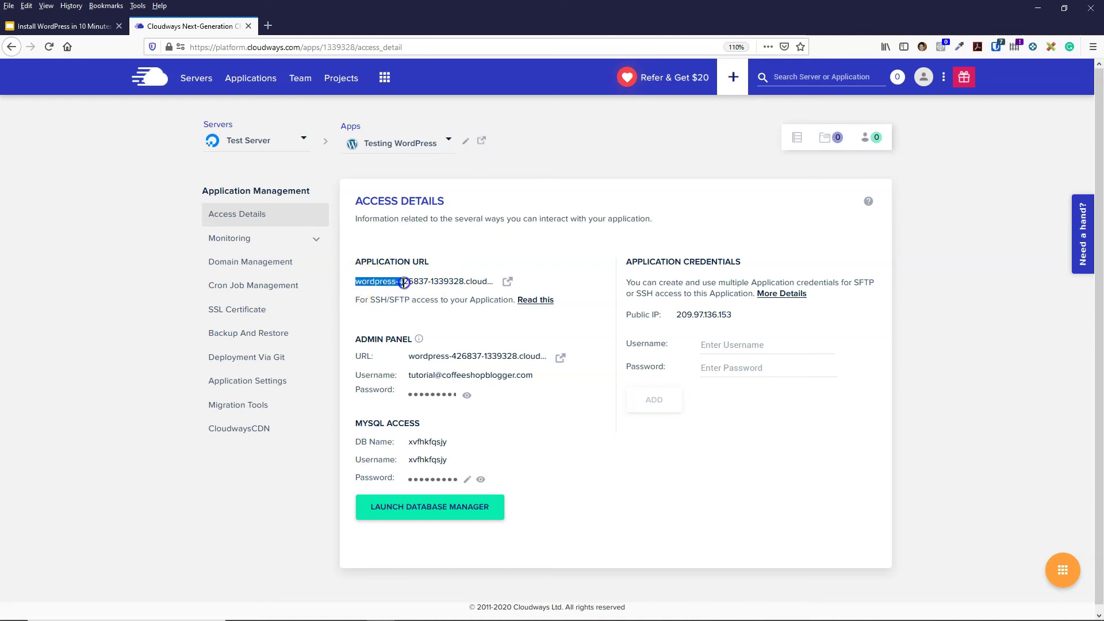
left_click(445, 282)
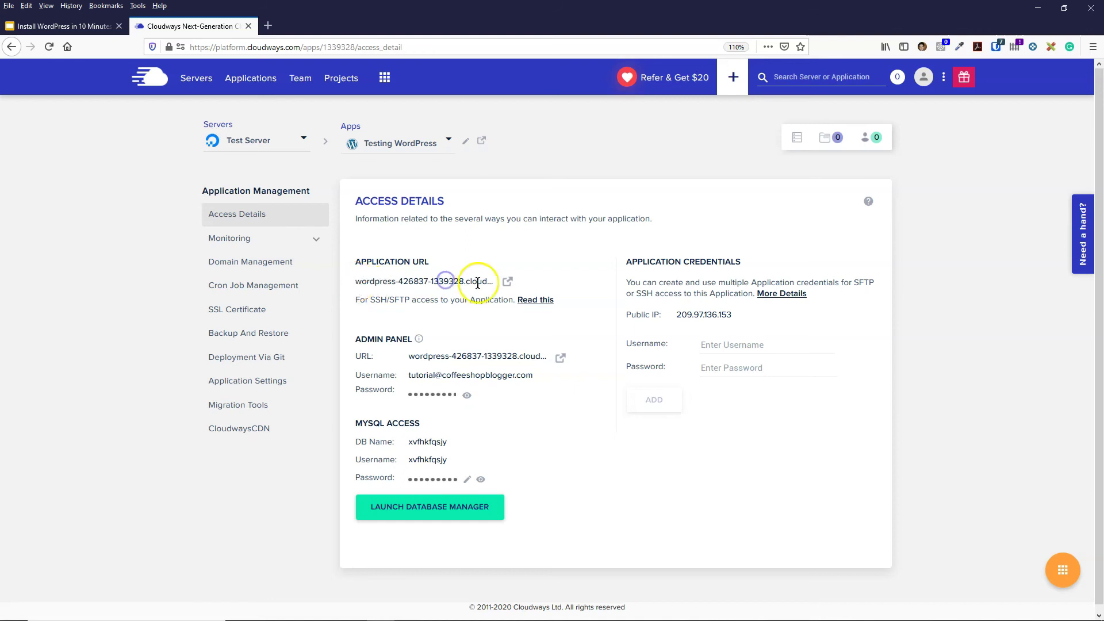
- Open the live site in a new tab and examine its temporary cloudwaysapps.com address
left_click(508, 282)
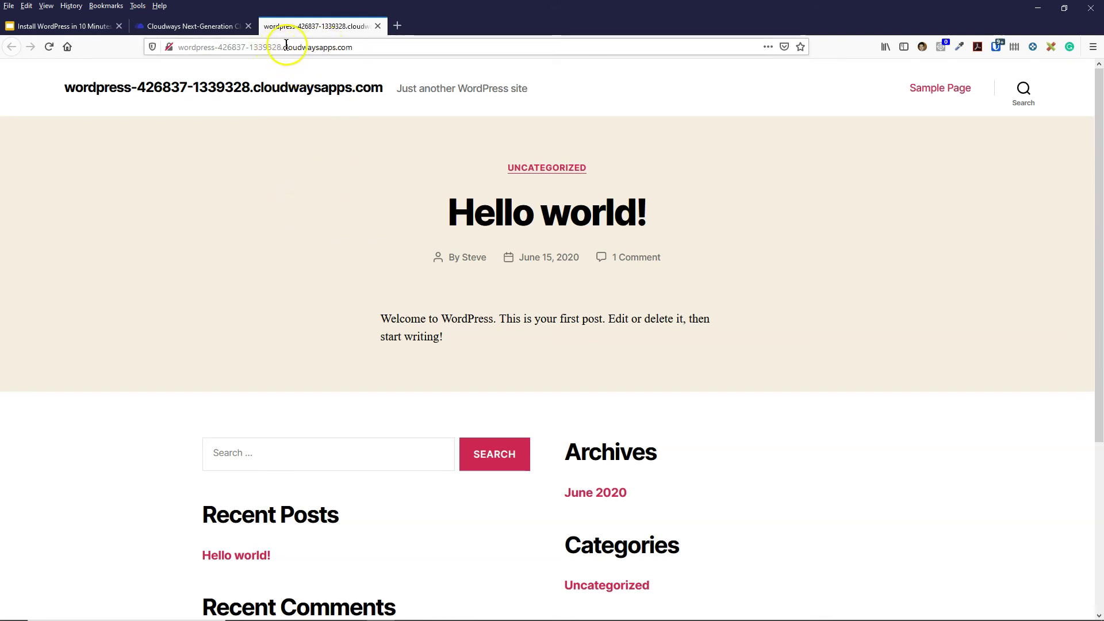
left_click(281, 46)
left_click(281, 47)
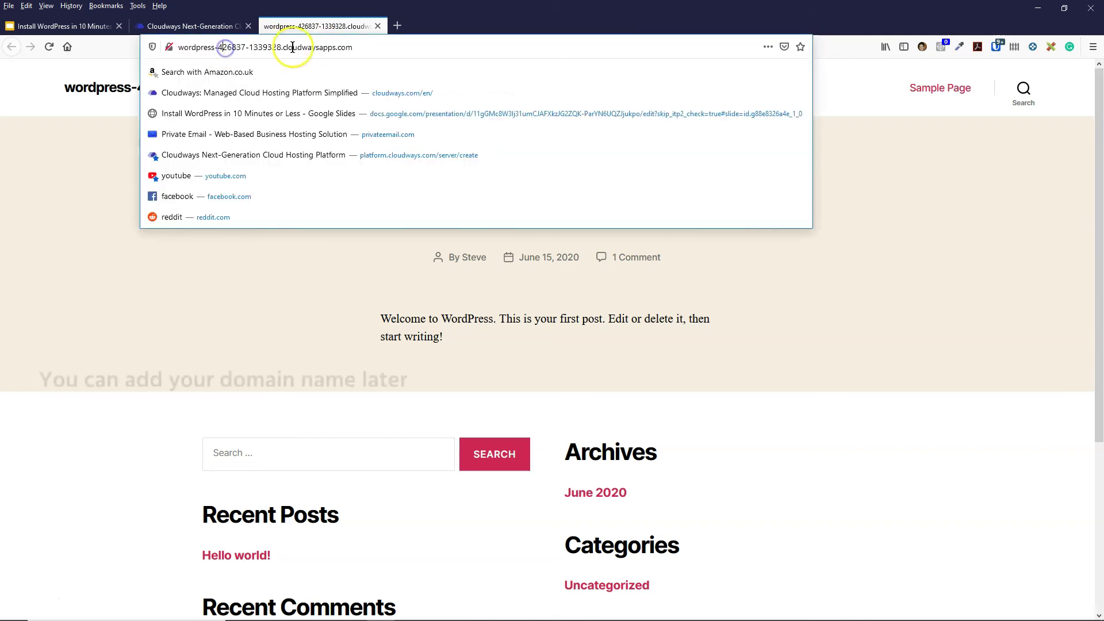
left_click_drag(363, 46, 327, 51)
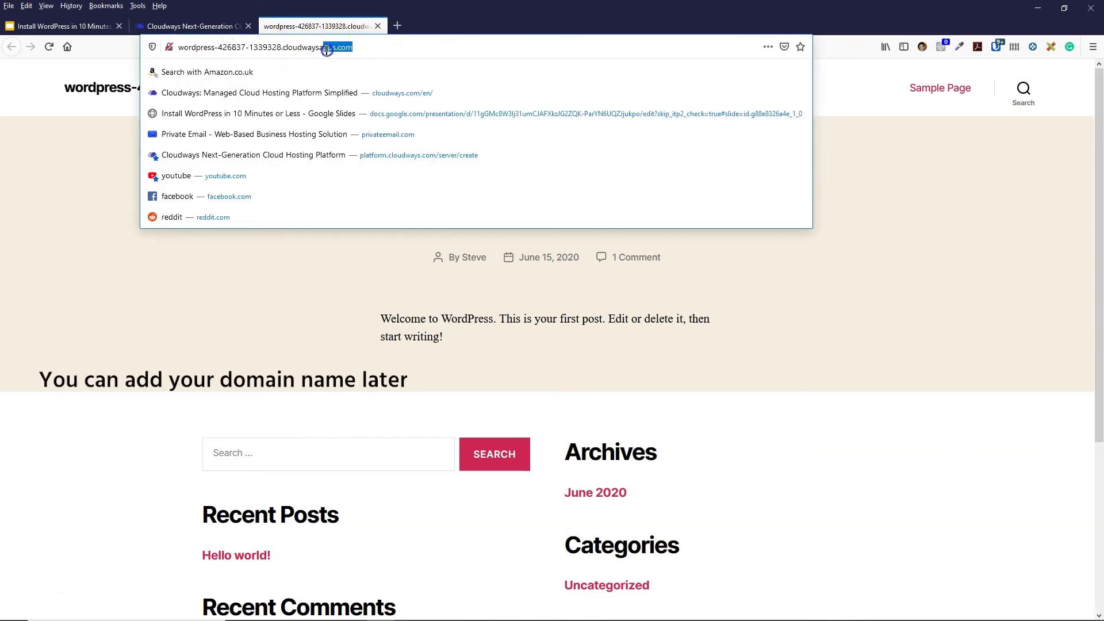
left_click_drag(285, 51, 284, 50)
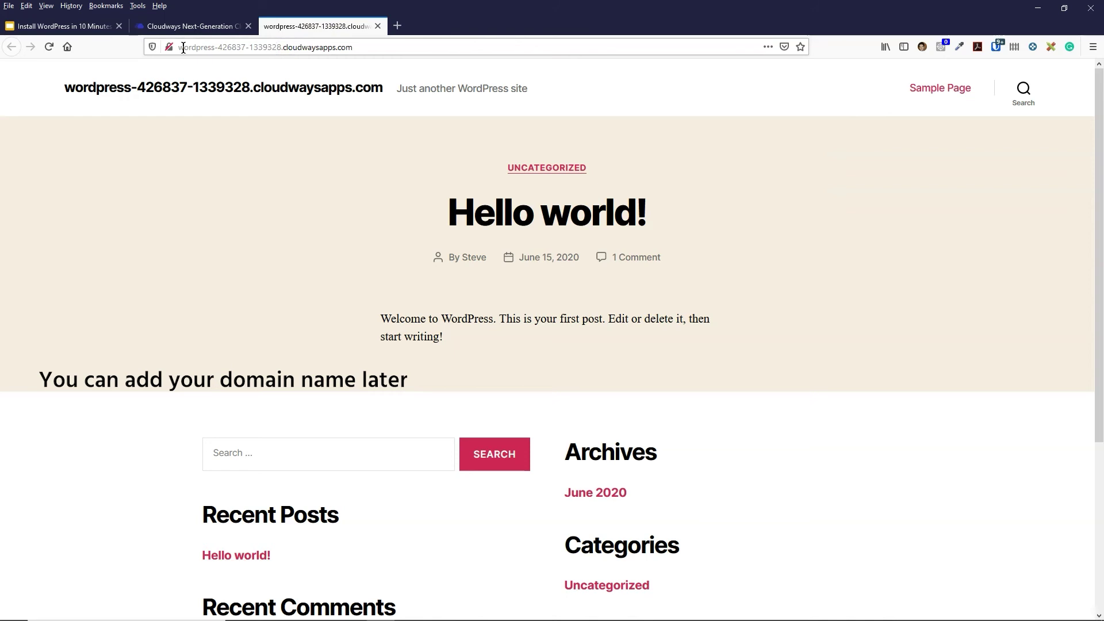
left_click(196, 47)
left_click(98, 202)
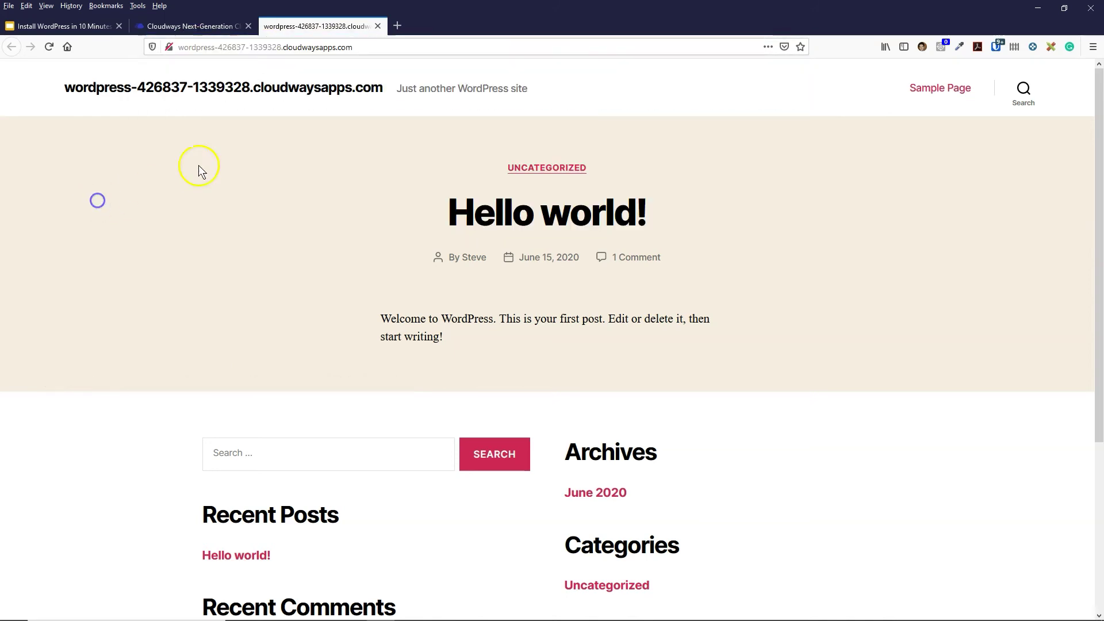
- Open the WordPress admin login and paste in the copied Cloudways admin username
left_click(202, 27)
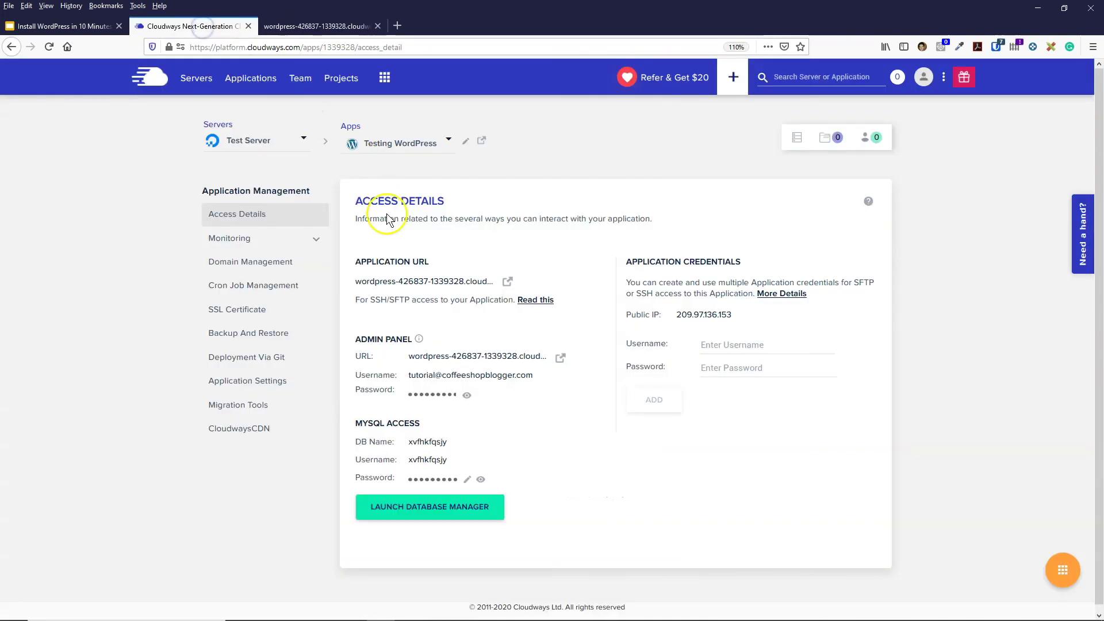
left_click(561, 358)
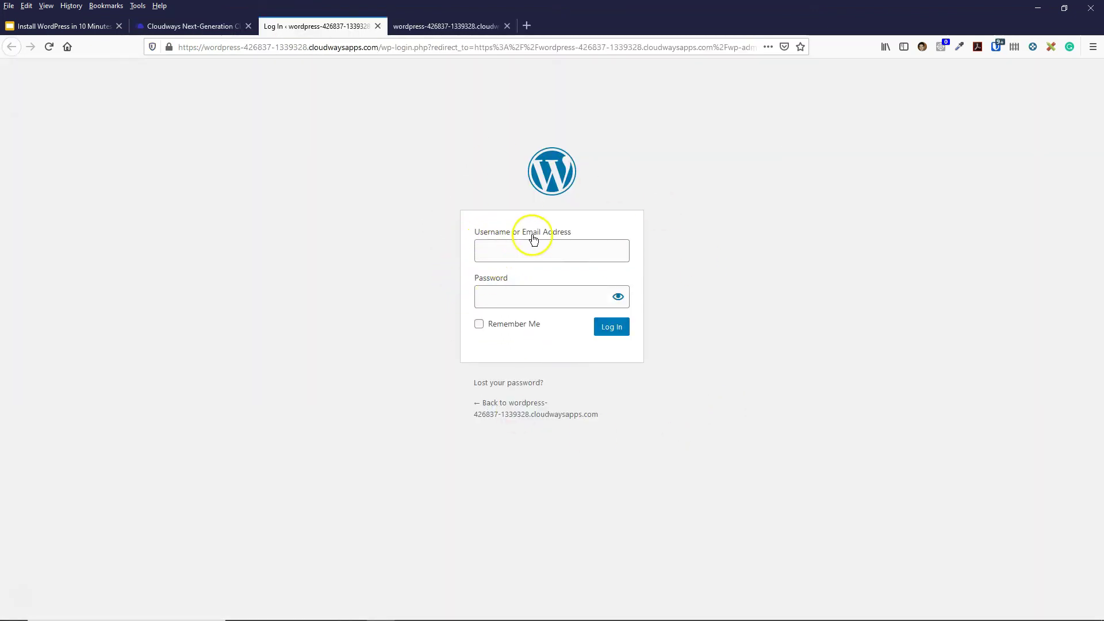
left_click(196, 27)
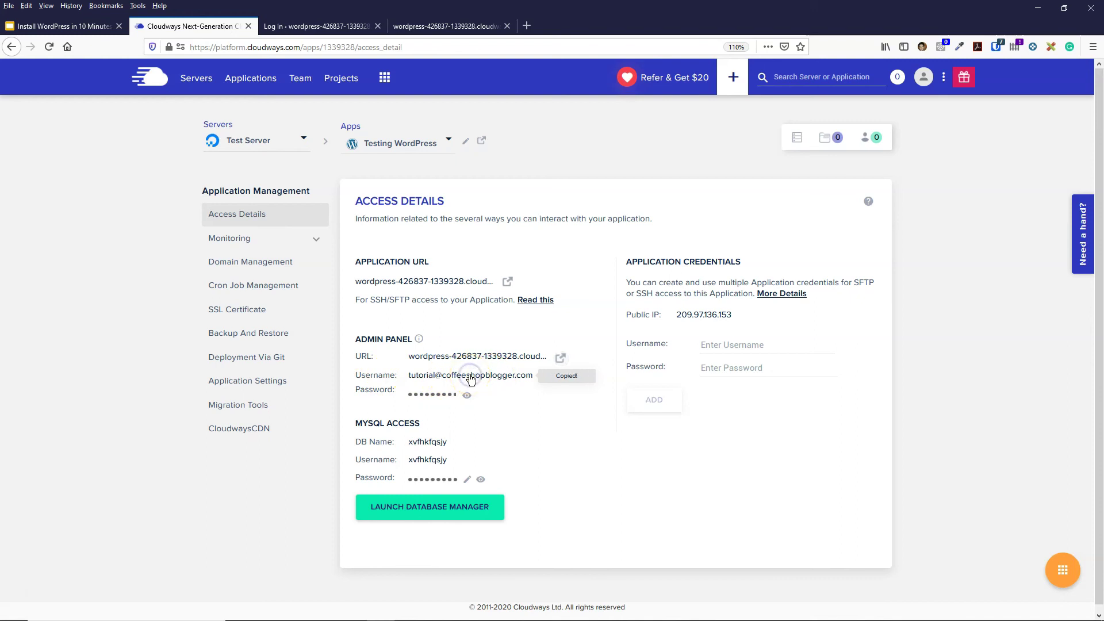
left_click(332, 25)
key("ctrl+v")
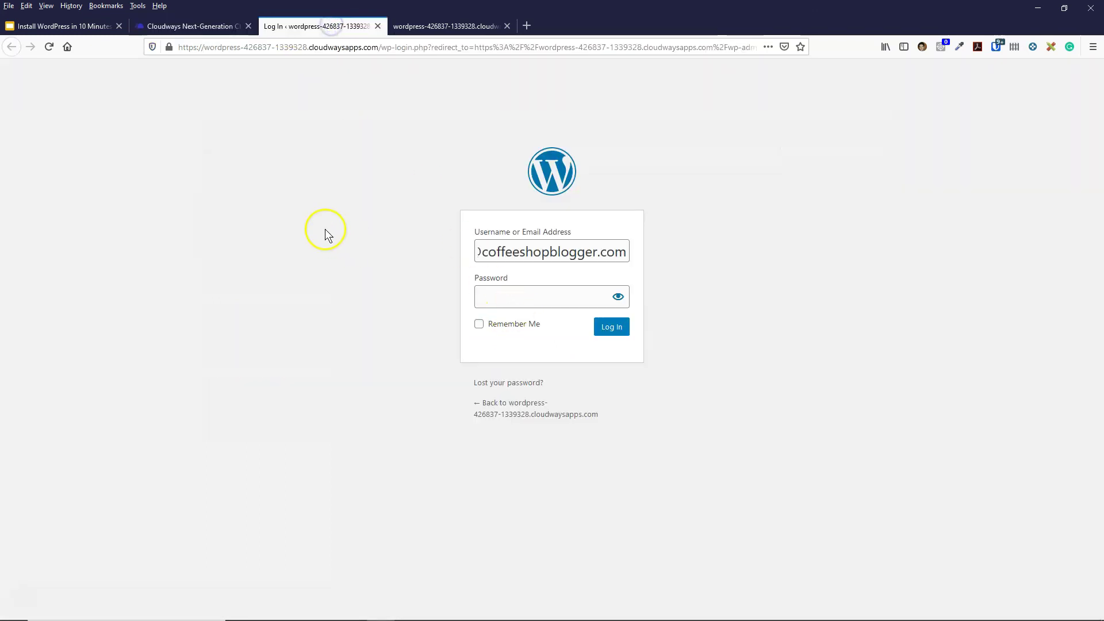
- Paste the copied admin password into the login form and log in
left_click(229, 28)
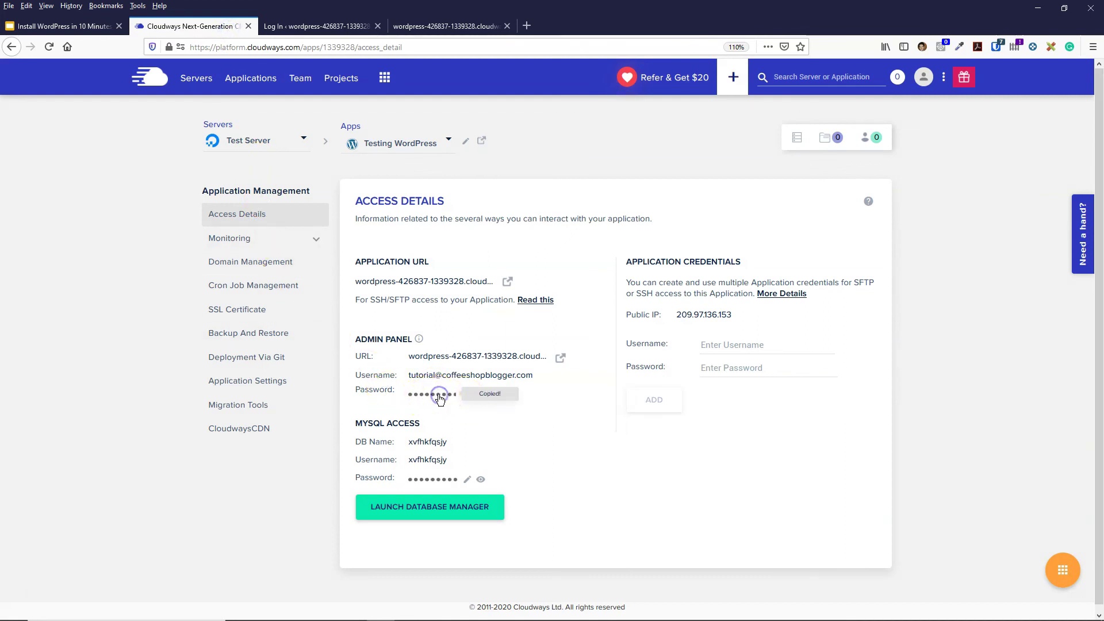
left_click(326, 26)
left_click(478, 296)
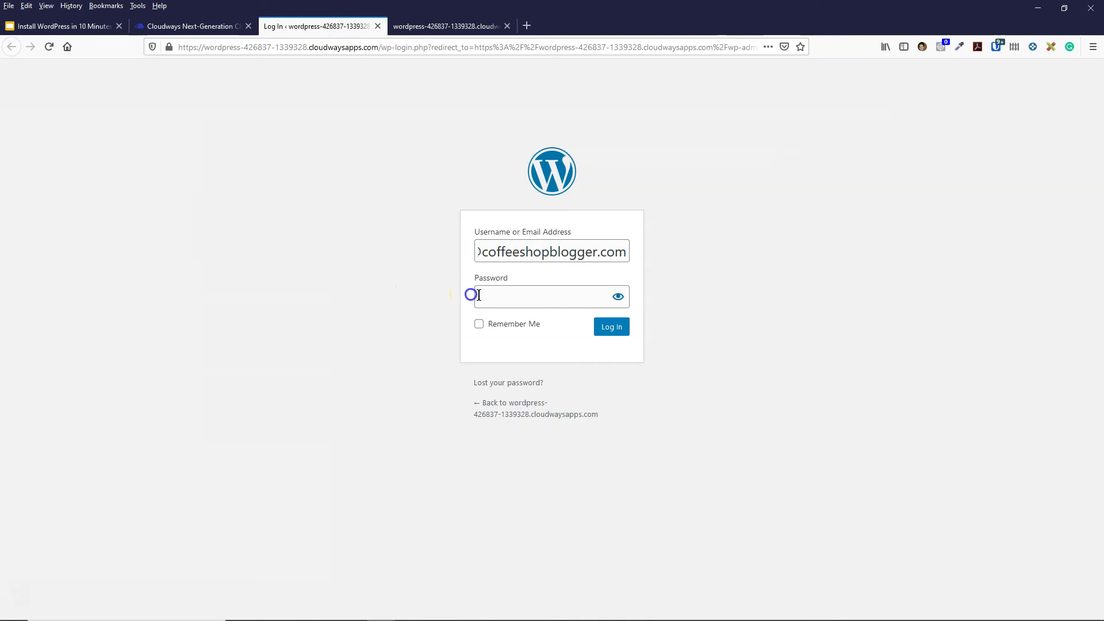
key("ctrl+v")
left_click(610, 327)
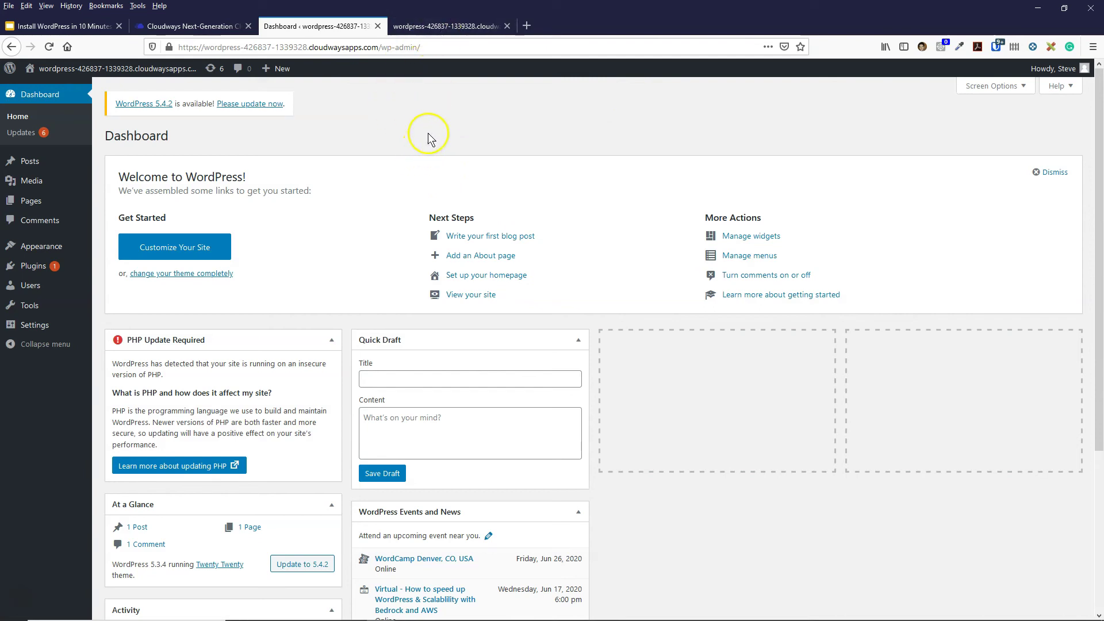
- Browse the Posts and Pages lists, then go to Settings > General
mouse_move(32, 165)
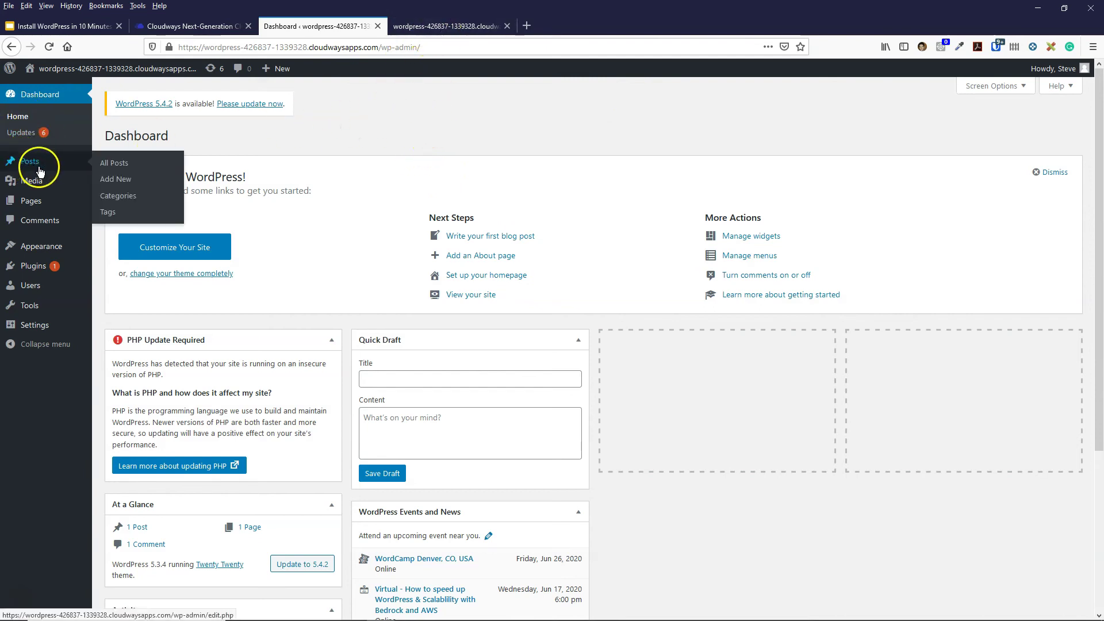
left_click(116, 162)
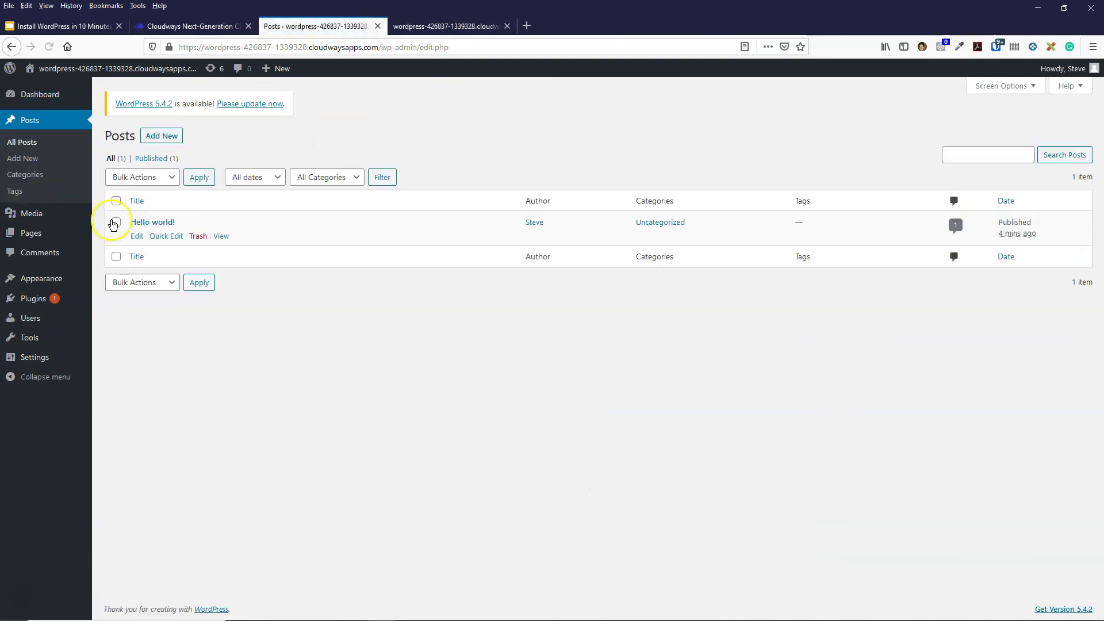
mouse_move(31, 239)
left_click(87, 234)
mouse_move(46, 328)
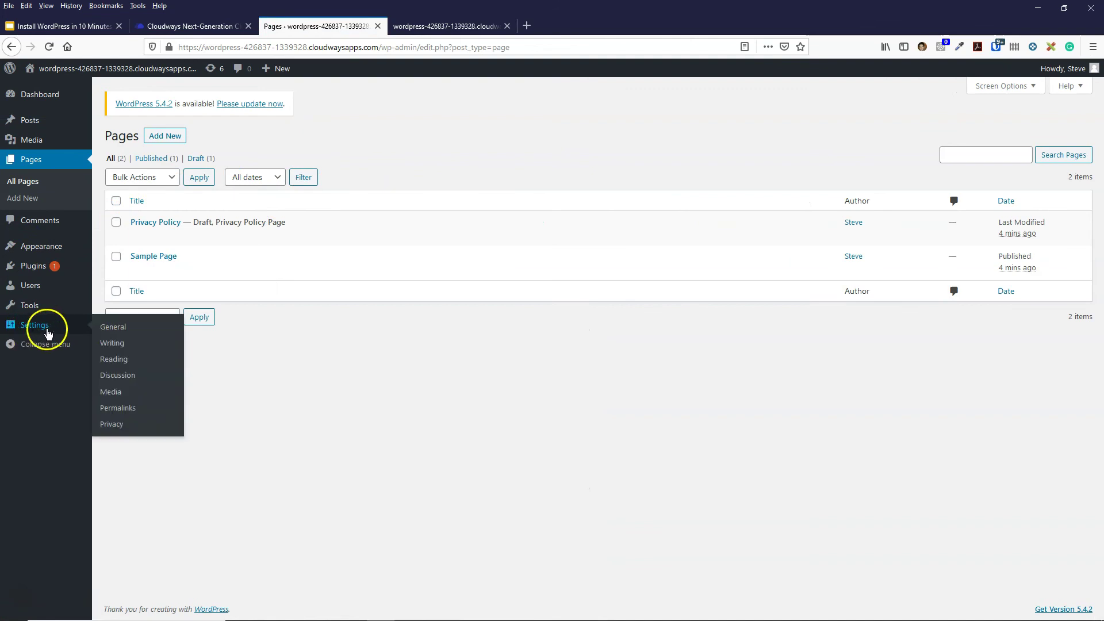
left_click(109, 328)
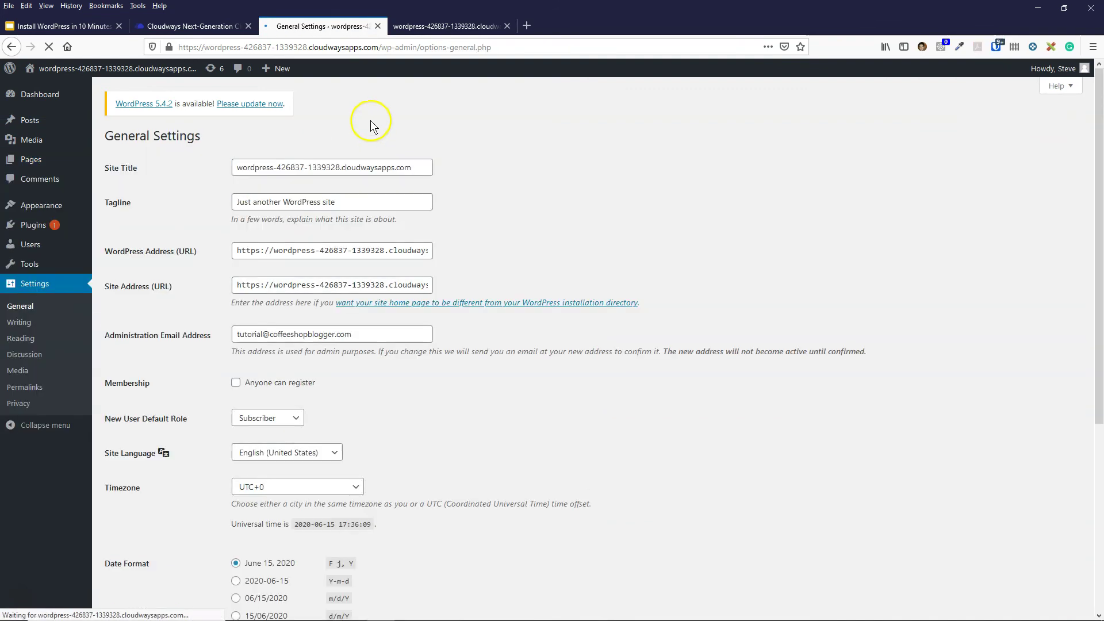
- Change the Site Title to 'Website Name' and save the settings
left_click_drag(412, 167, 160, 173)
type("Website Name")
scroll(180, 217, "down", 5)
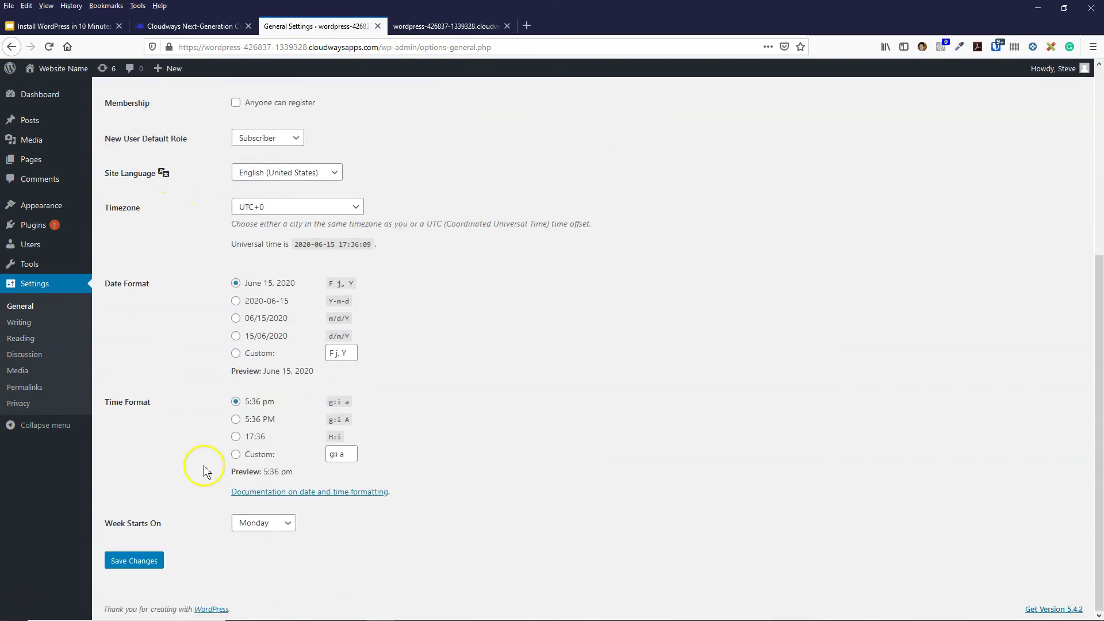
left_click(133, 563)
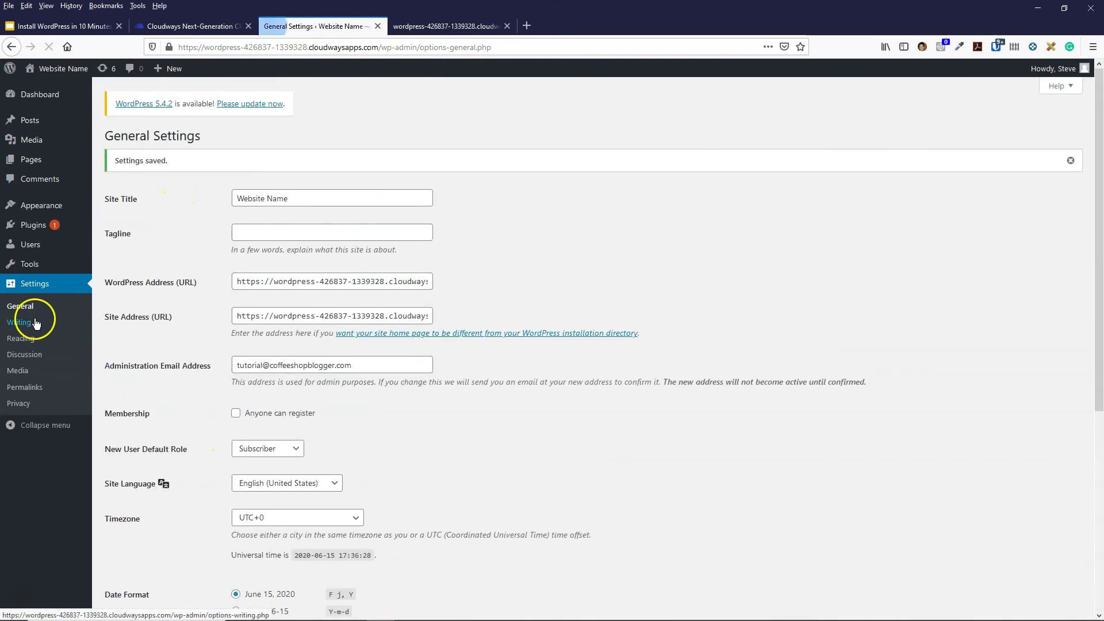
- Switch permalinks to Post name, save, and view the installed Themes
left_click(25, 387)
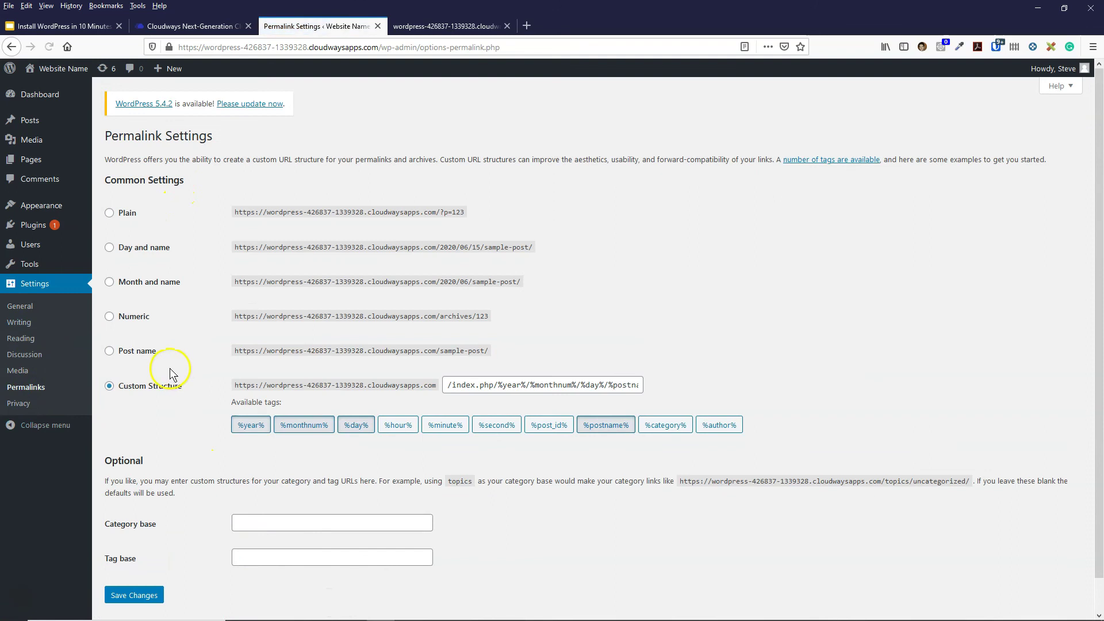
left_click(119, 351)
left_click(134, 595)
mouse_move(51, 214)
left_click(112, 208)
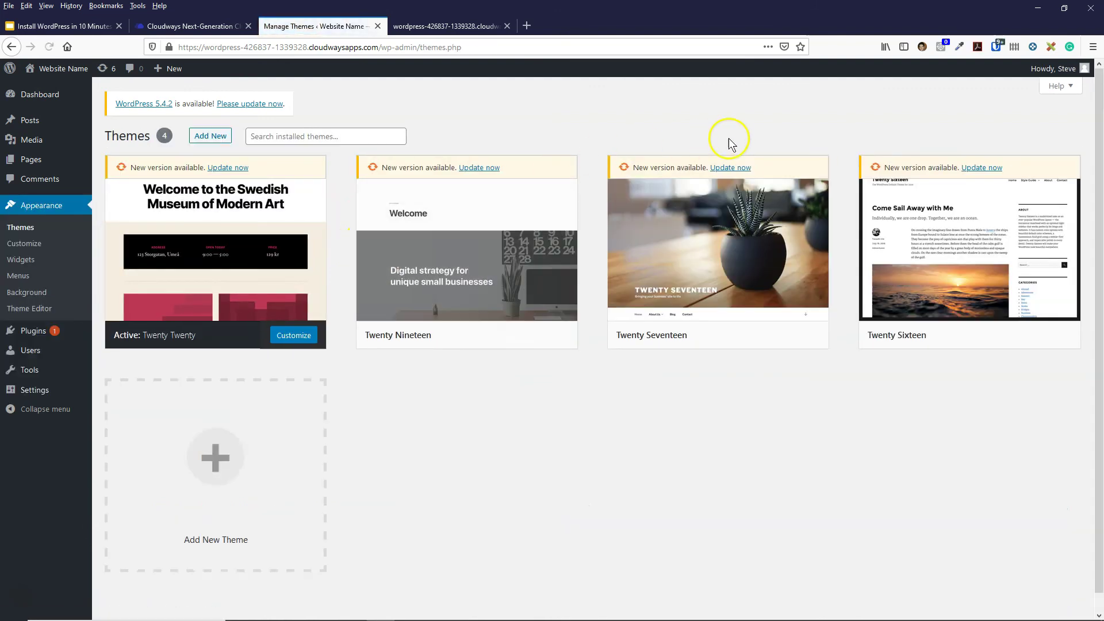
- Browse the Featured themes in Add Themes, comparing them against the site's front page tab
left_click(211, 136)
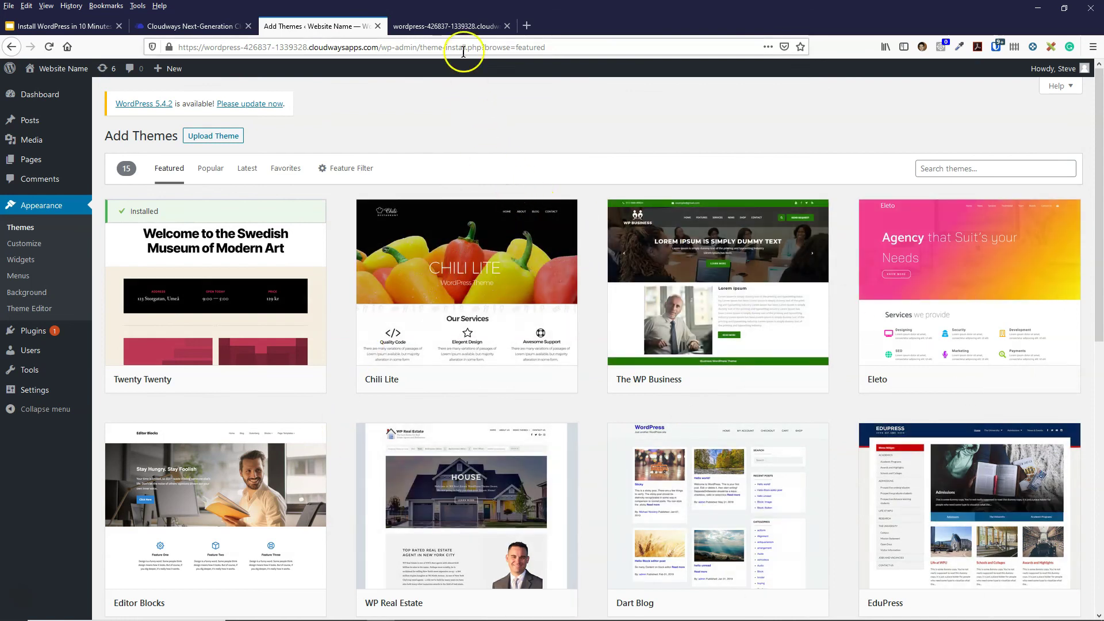
left_click(448, 26)
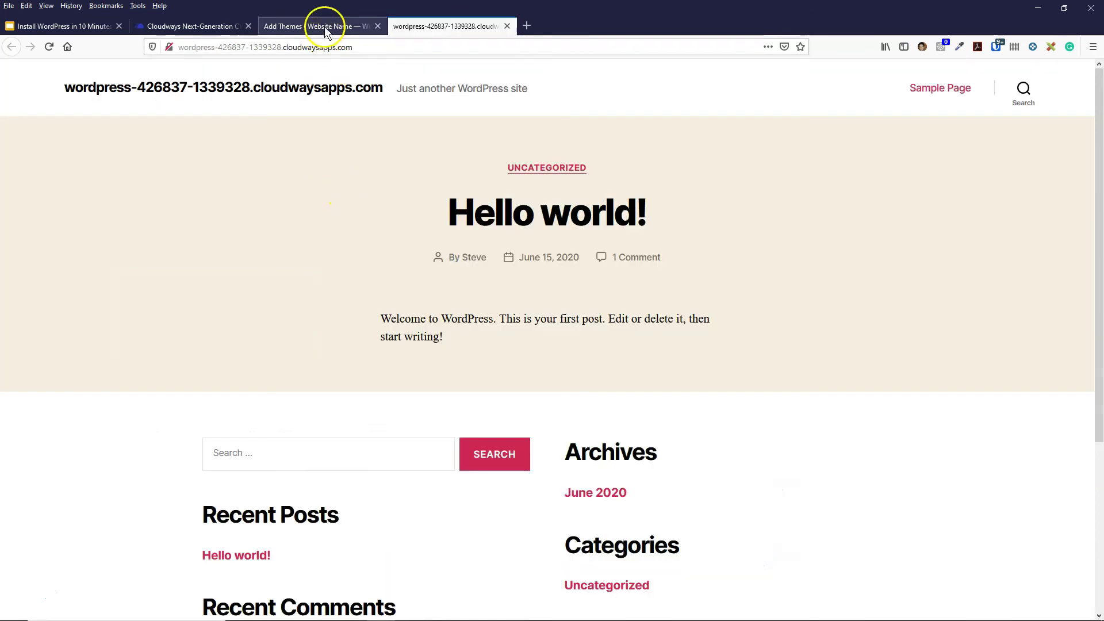
left_click(325, 27)
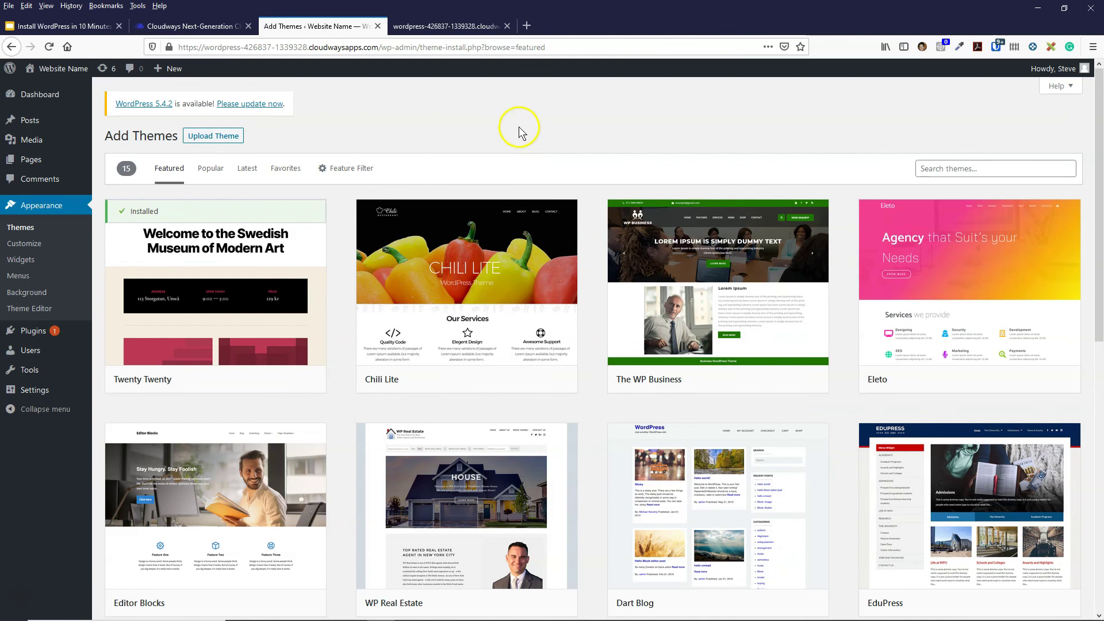
mouse_move(42, 340)
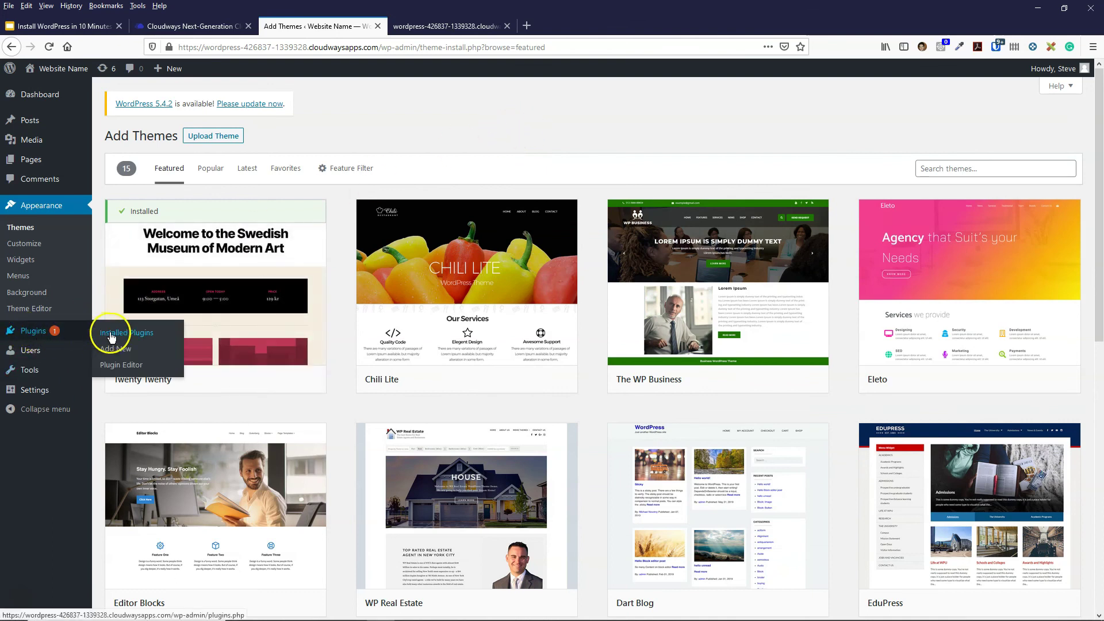
mouse_move(131, 354)
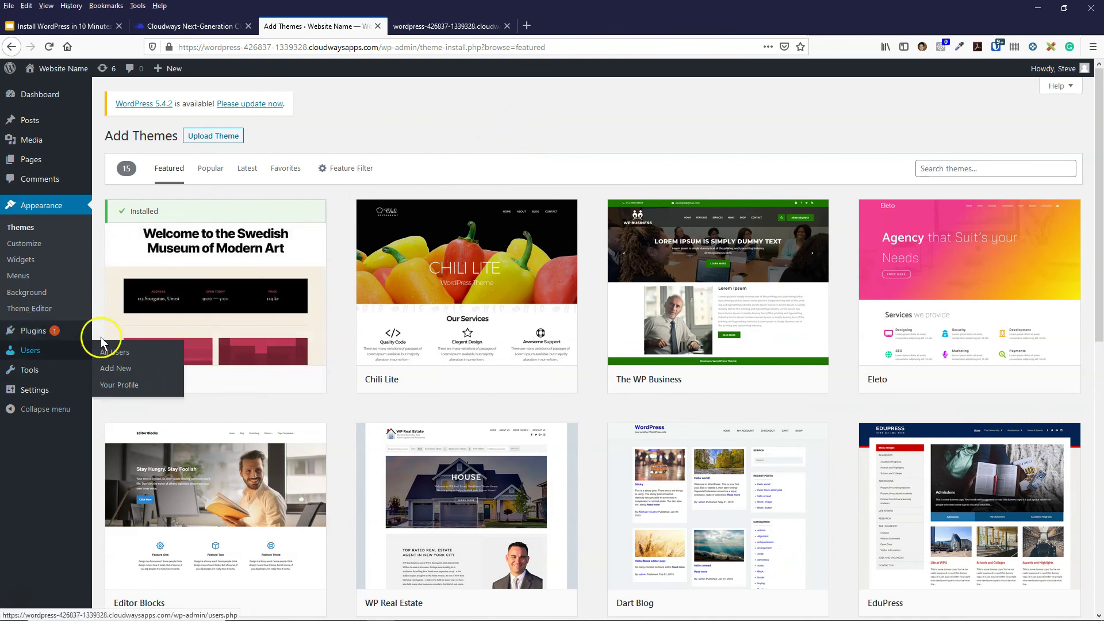
left_click(428, 24)
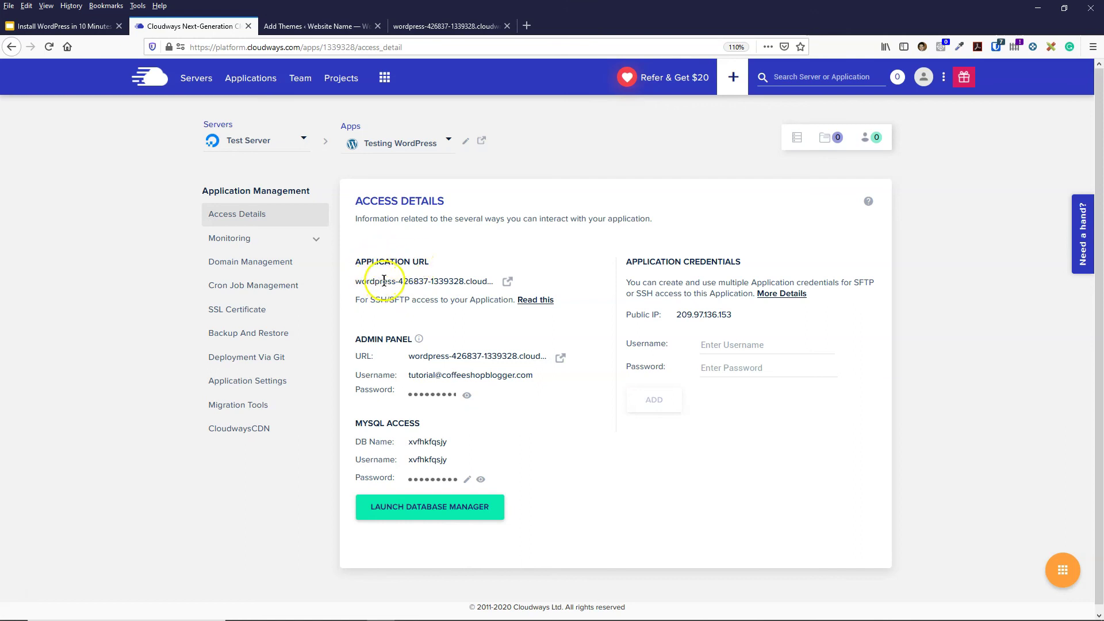
- Check the Application URL in Cloudways Access Details, then return to the live site showing Hello world!
left_click(356, 283)
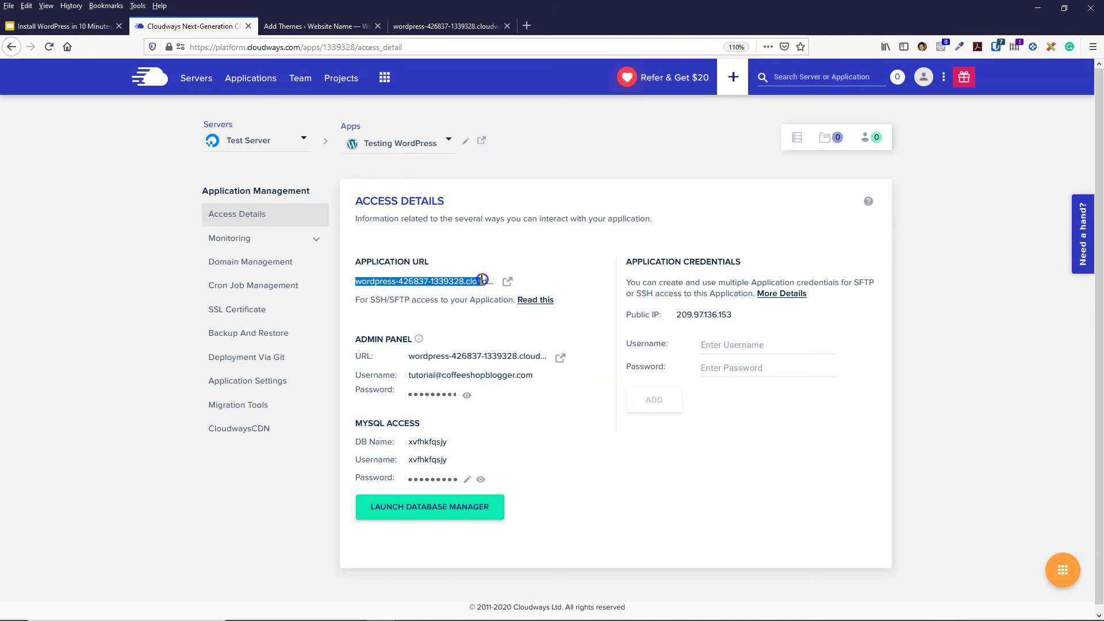
left_click(434, 279)
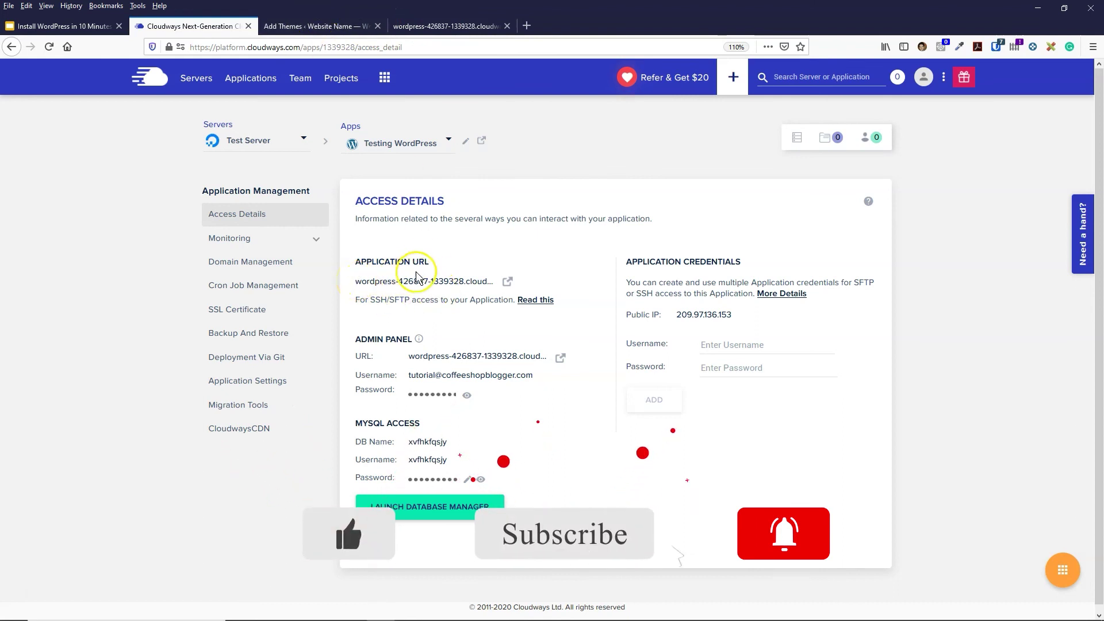
left_click(445, 27)
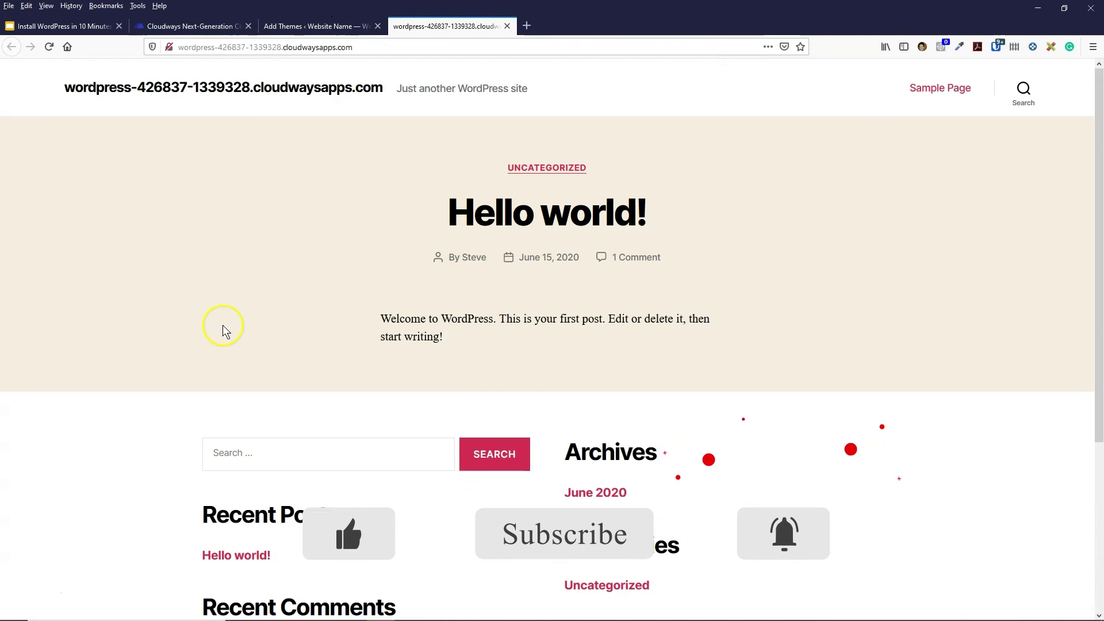